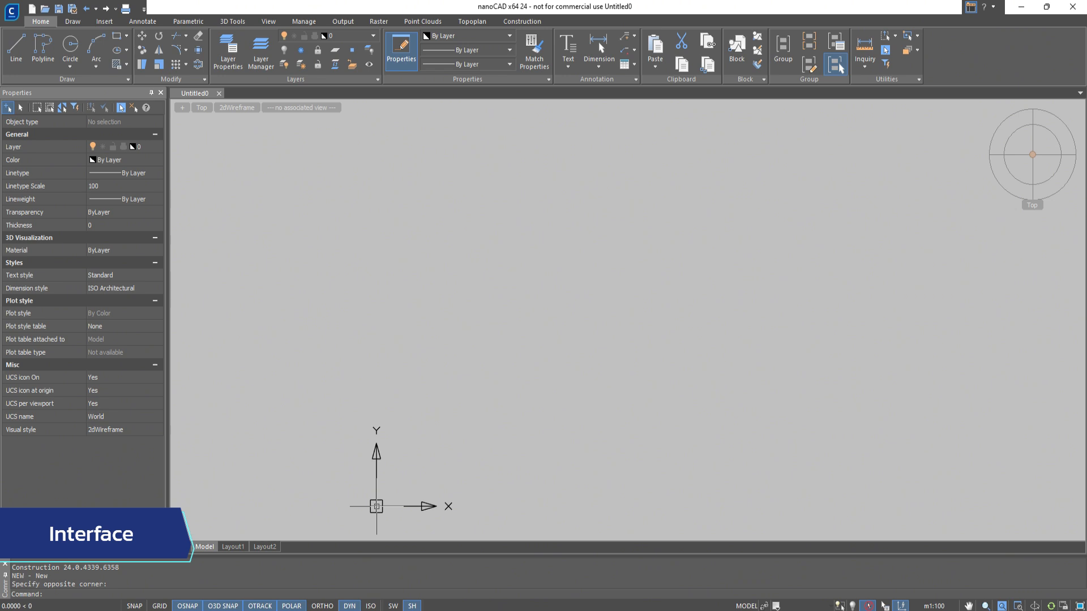
Examine the Construction toolset and the contents of the Objects, Library, 3d History and Properties palettes.
{"action": "left_click", "coordinate": [533, 24]}
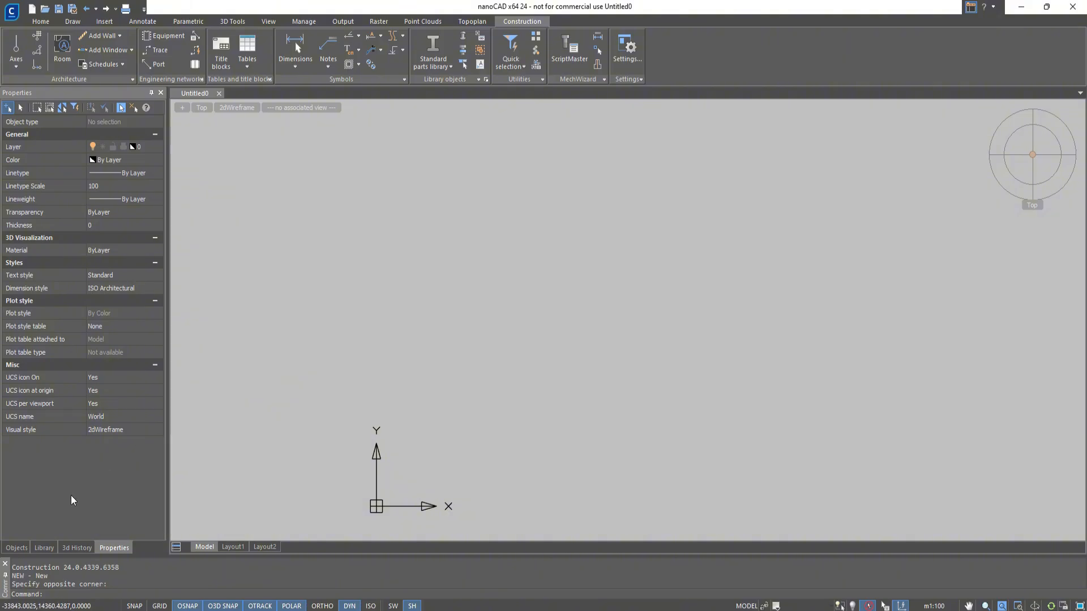
{"action": "left_click", "coordinate": [17, 547]}
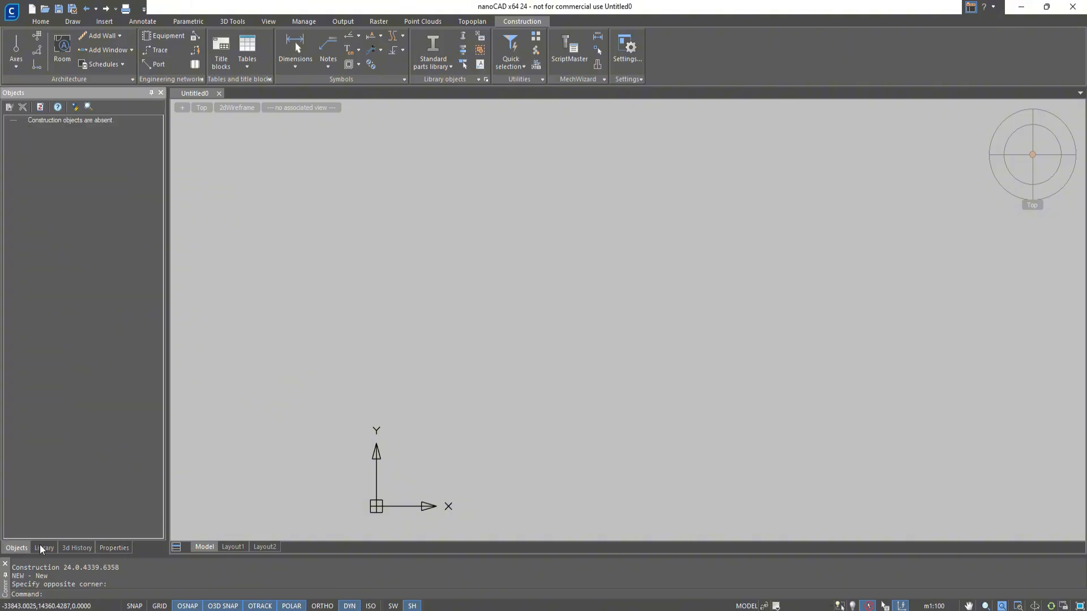
{"action": "left_click", "coordinate": [43, 547]}
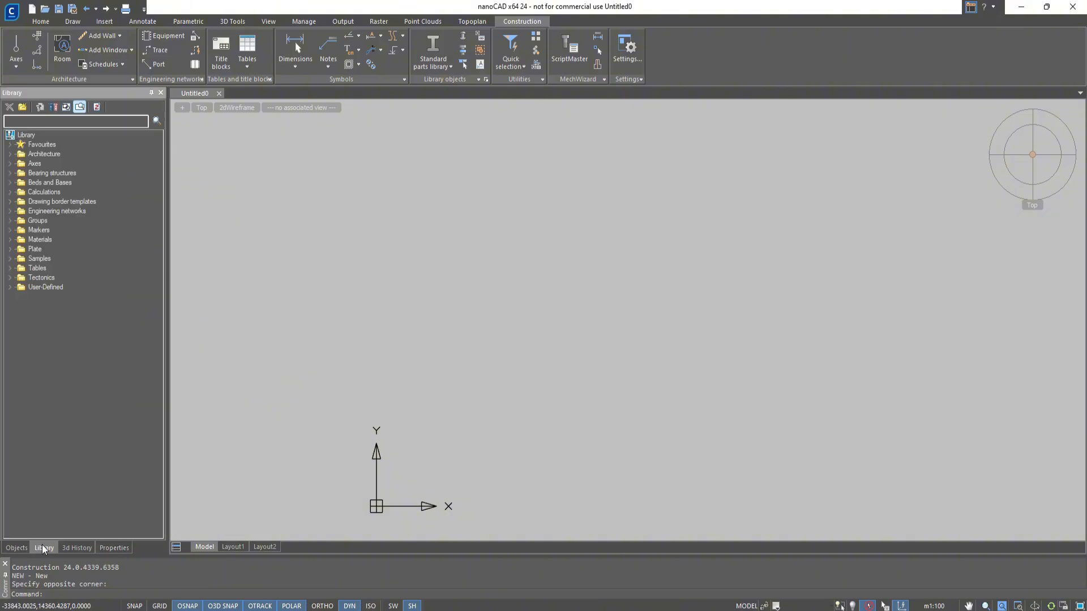
{"action": "left_click", "coordinate": [77, 547]}
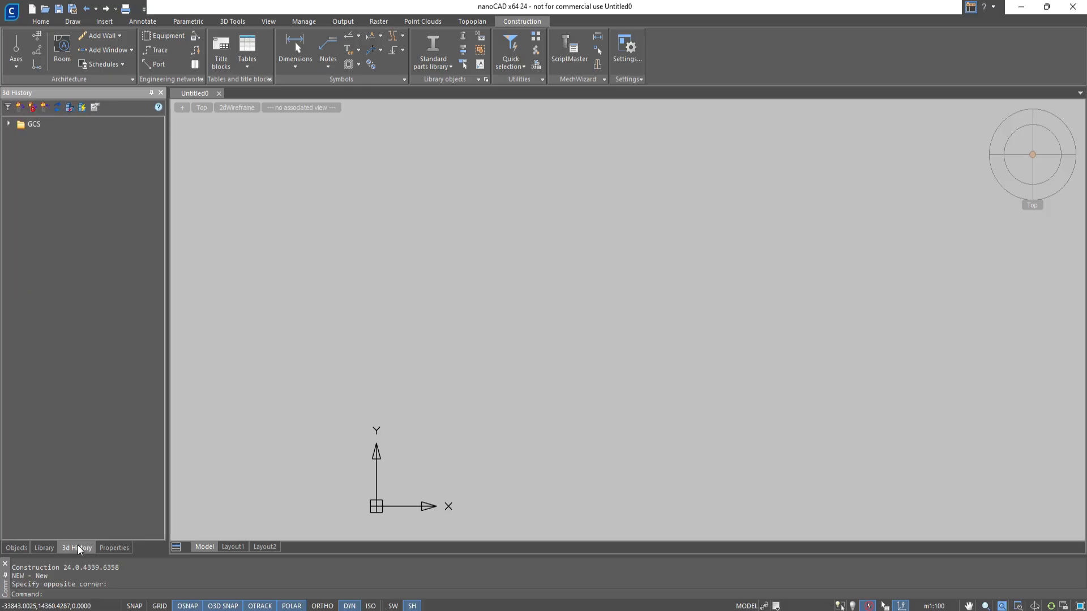
{"action": "left_click", "coordinate": [111, 546]}
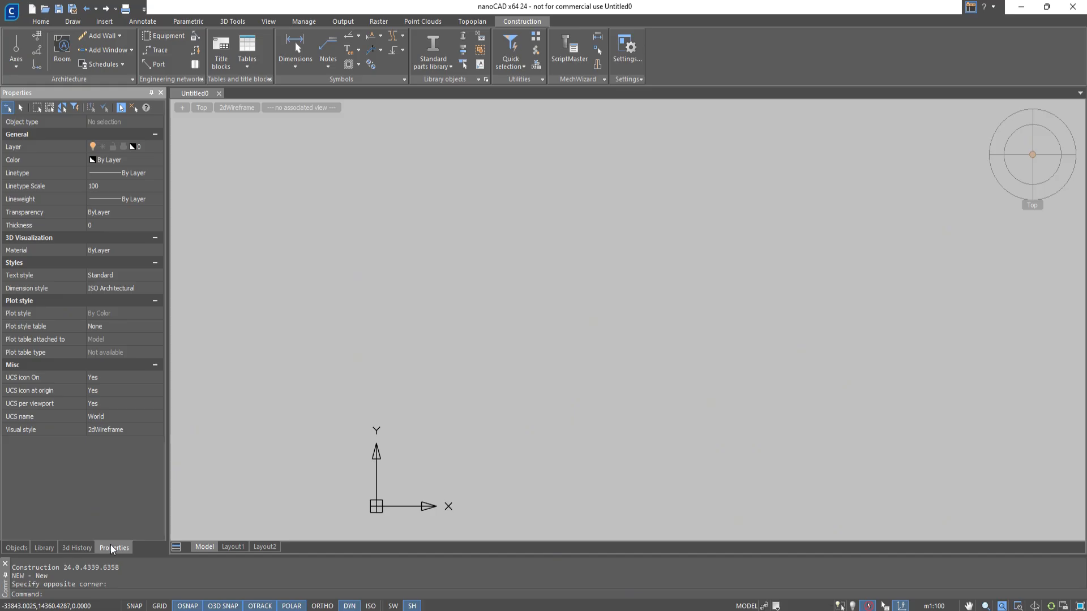
Close the Objects, Library and 3d History palettes, keeping only Properties open.
{"action": "left_click", "coordinate": [26, 548]}
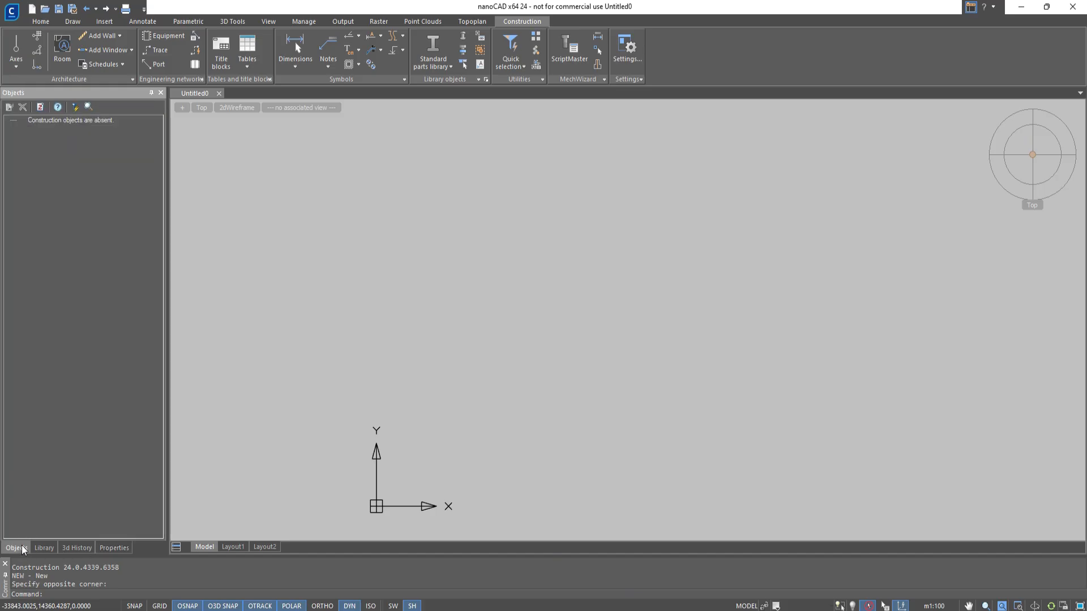
{"action": "left_click", "coordinate": [161, 94]}
{"action": "left_click", "coordinate": [161, 94]}
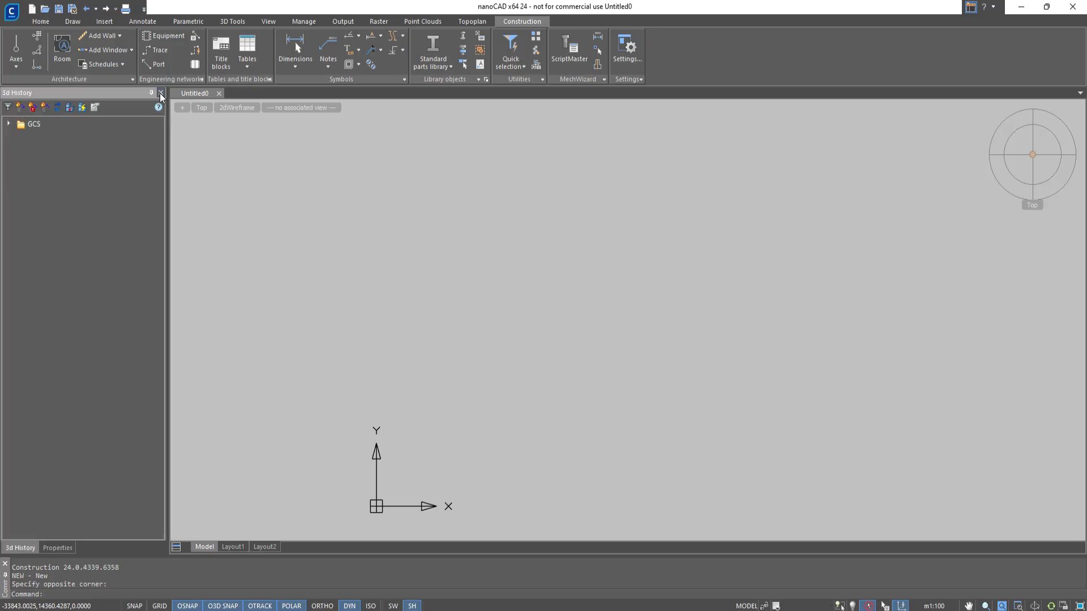
{"action": "left_click", "coordinate": [160, 94]}
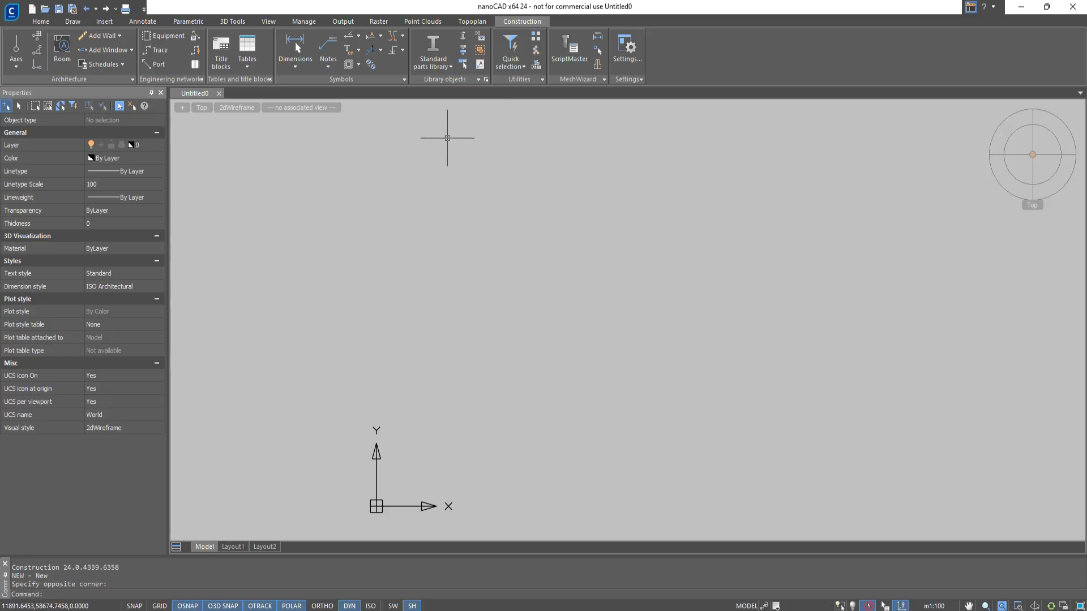
Show the Library and Objects palettes again with the SPTABS tab manager command.
{"action": "type", "text": "sptabs"}
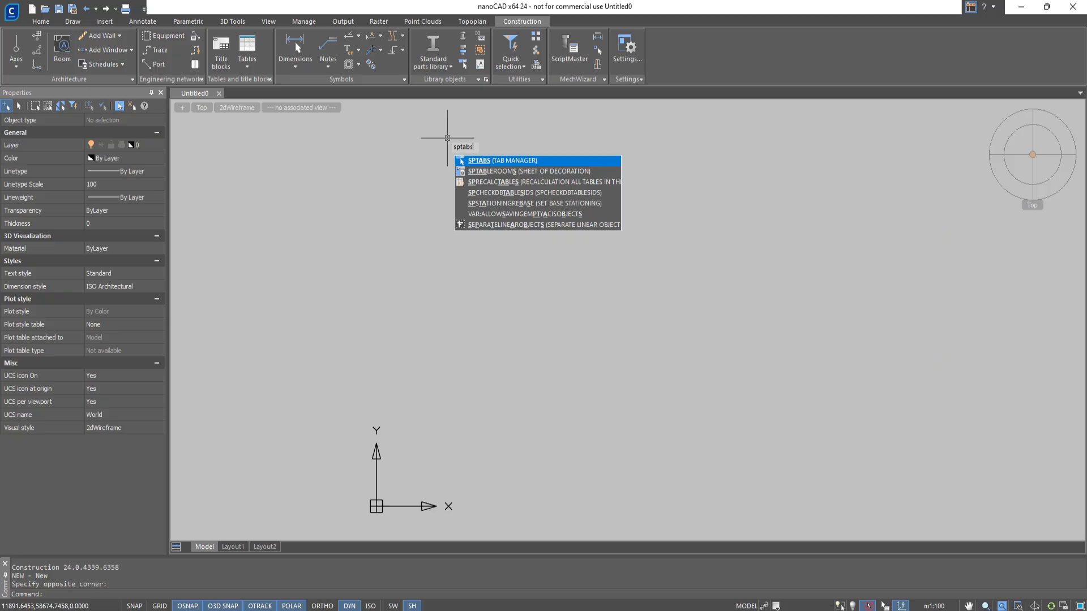
{"action": "key", "text": "Return"}
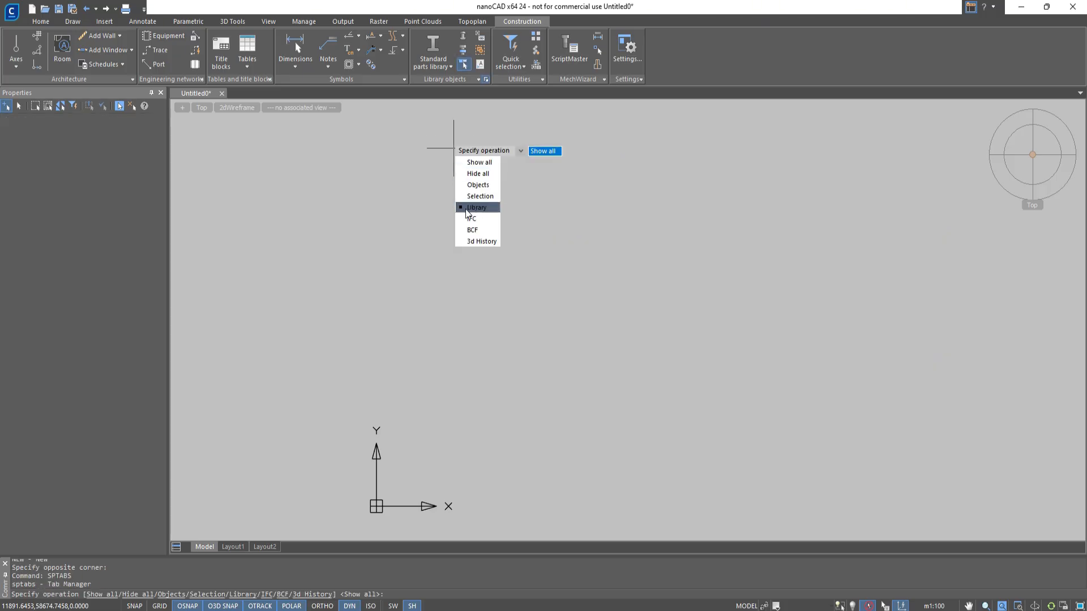
{"action": "left_click", "coordinate": [466, 208]}
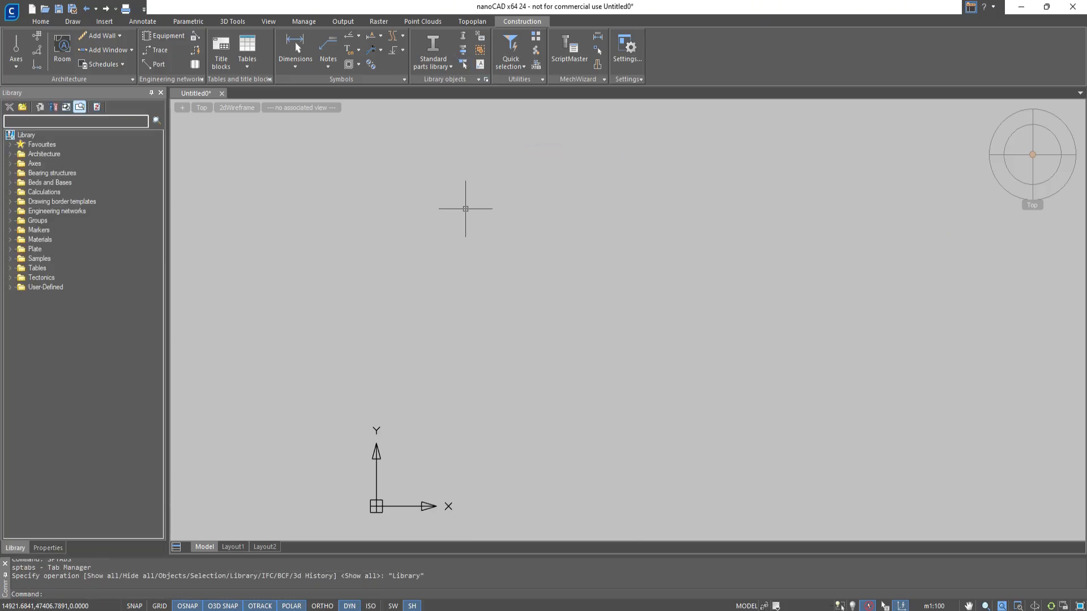
{"action": "type", "text": "spta"}
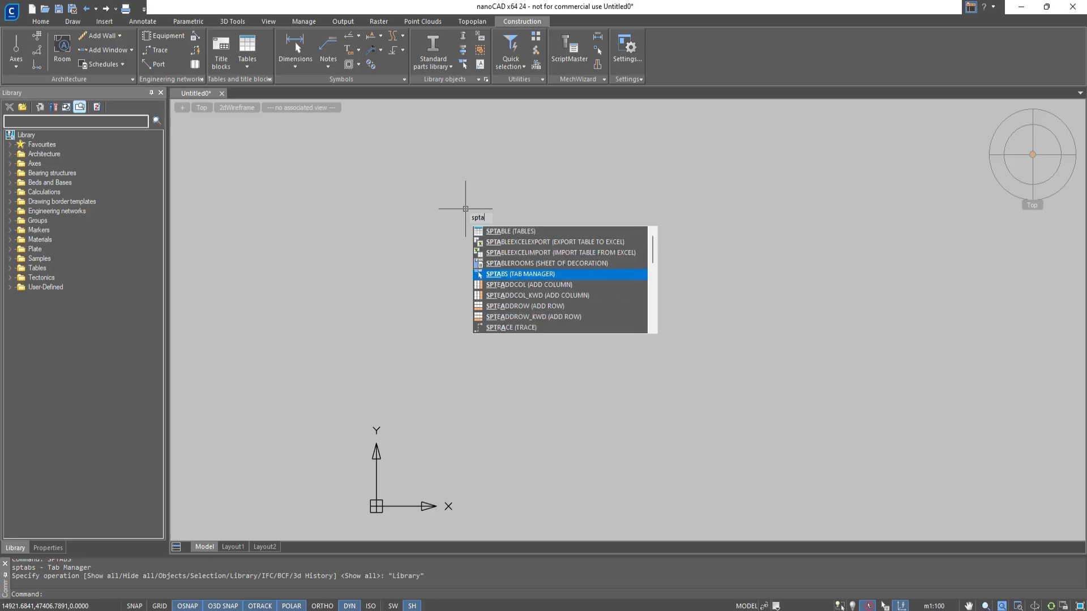
{"action": "key", "text": "Return"}
{"action": "left_click", "coordinate": [493, 255]}
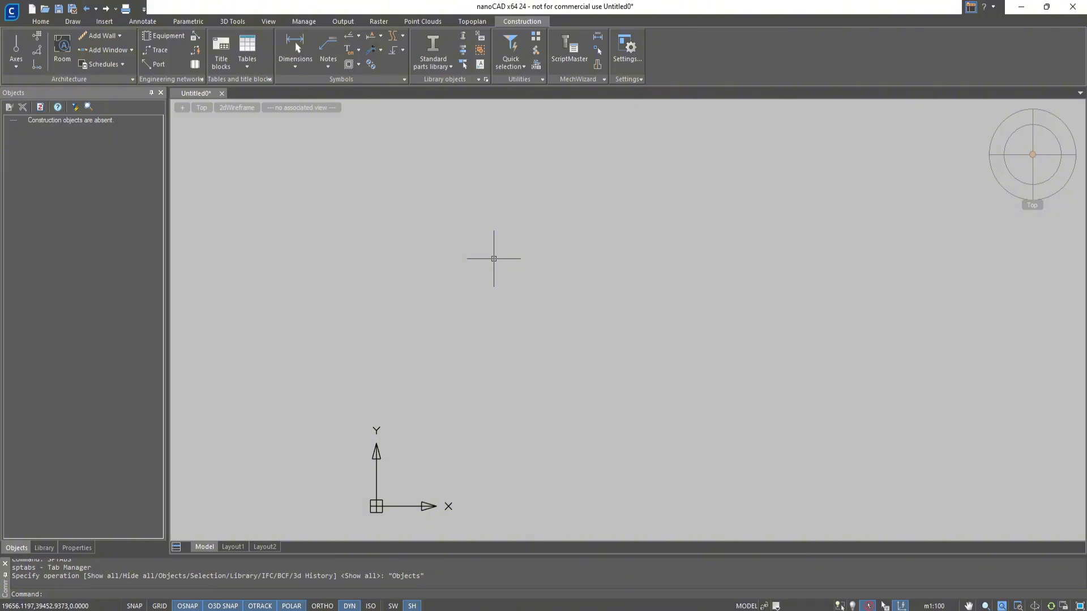
Dock the Objects palette opposite Properties with the Library palette below it, and enlarge the Library to more than half the height.
{"action": "left_click_drag", "start_coordinate": [16, 548], "coordinate": [648, 320]}
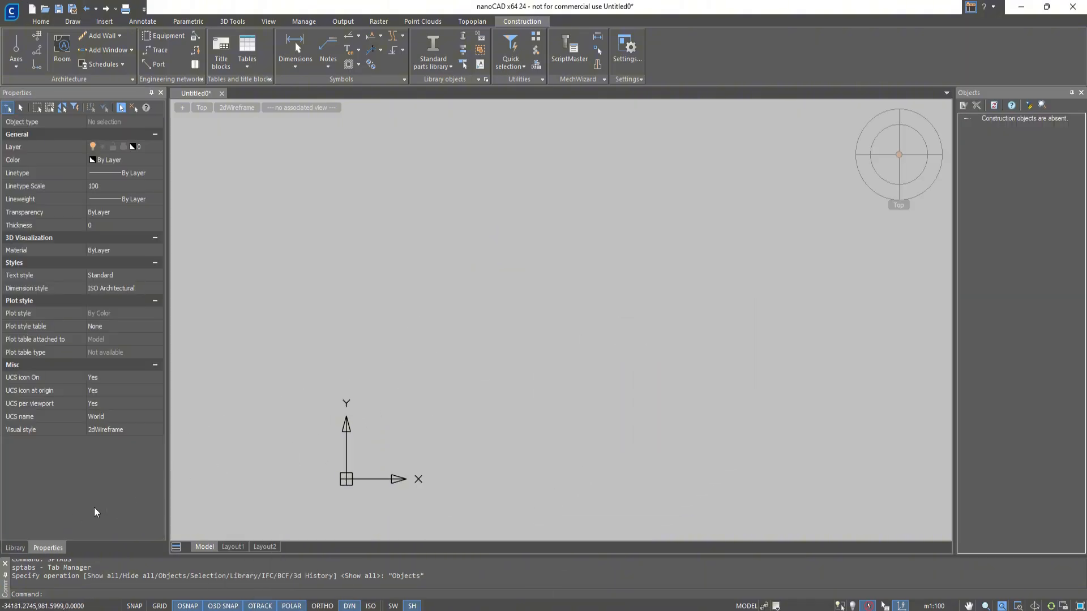
{"action": "left_click", "coordinate": [15, 548]}
{"action": "left_click_drag", "start_coordinate": [16, 547], "coordinate": [1019, 342]}
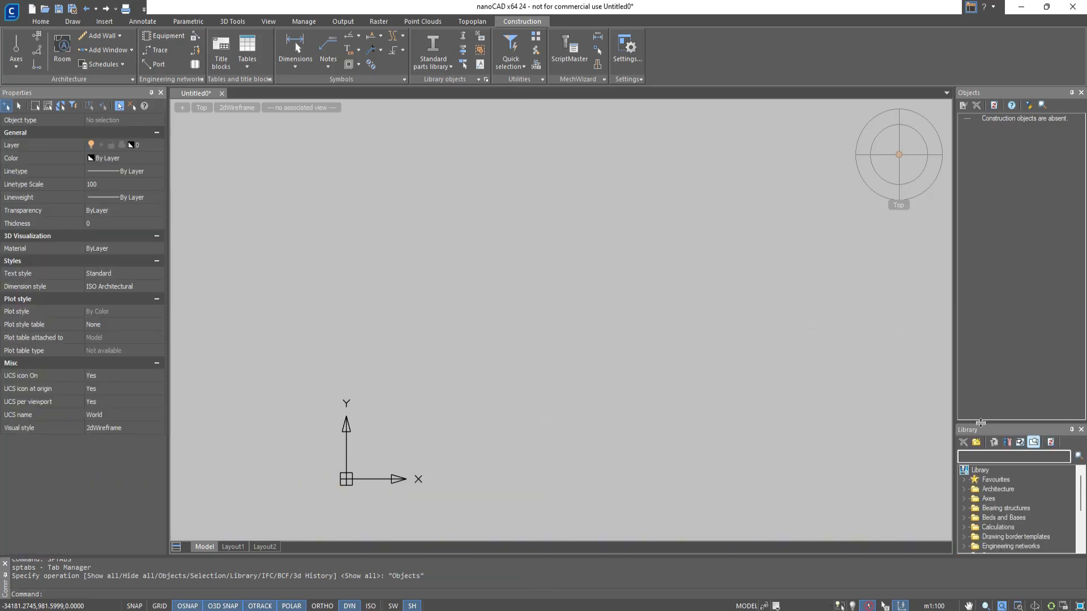
{"action": "left_click_drag", "start_coordinate": [980, 423], "coordinate": [981, 270]}
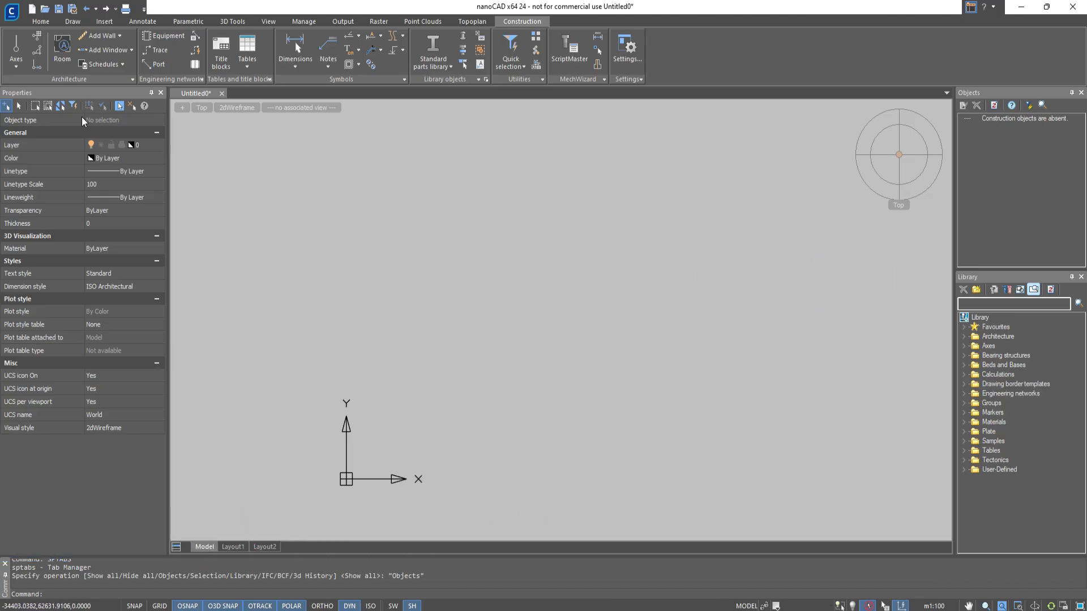
Draw a vertical single-line construction axis named 1, without dimension chain, overall dimension or stationing.
{"action": "left_click", "coordinate": [19, 71]}
{"action": "left_click", "coordinate": [29, 83]}
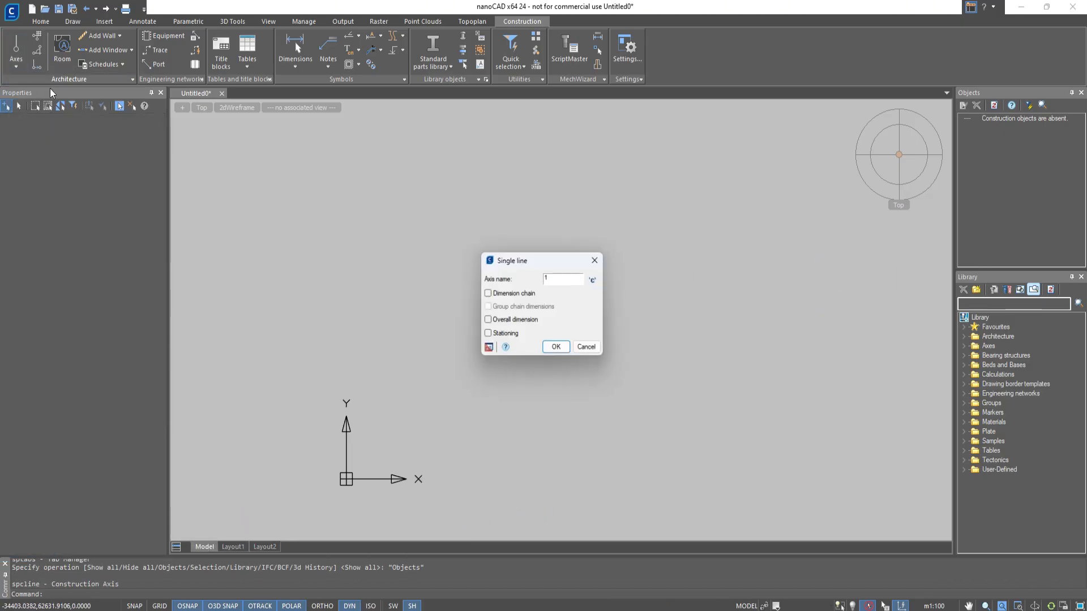
{"action": "left_click", "coordinate": [561, 353]}
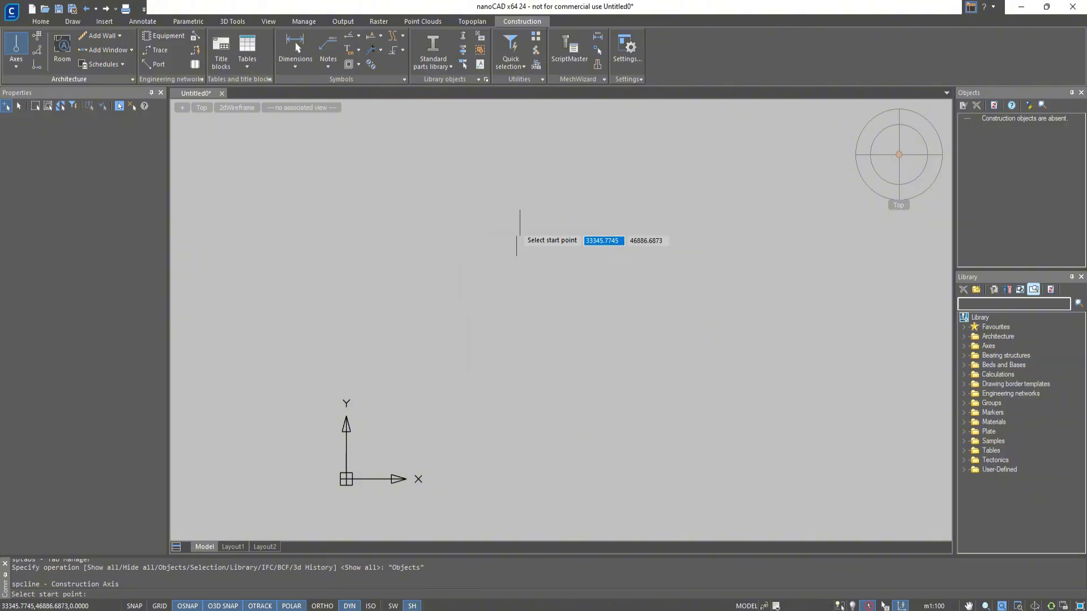
{"action": "left_click", "coordinate": [495, 146]}
{"action": "scroll", "coordinate": [496, 327], "scroll_direction": "up", "scroll_amount": 3}
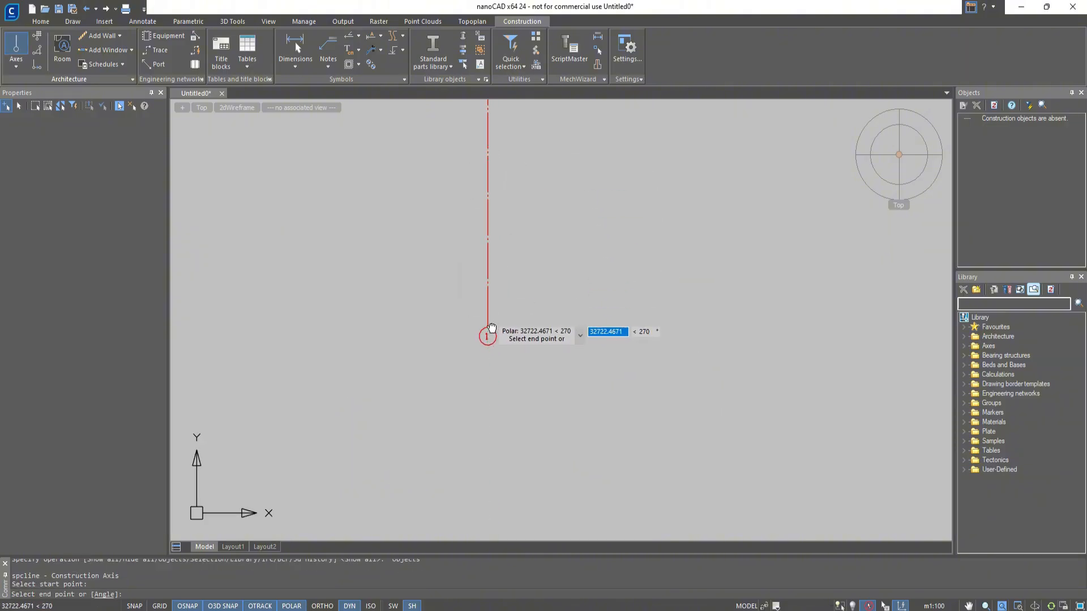
{"action": "left_click", "coordinate": [466, 429]}
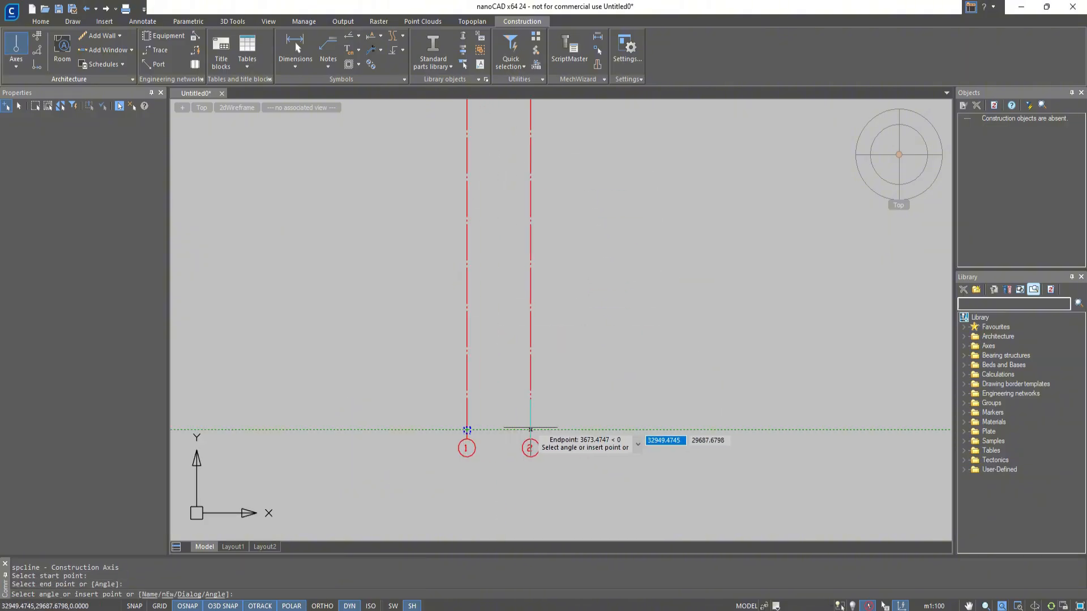
Add four parallel axes to the right of axis 1, spaced about 2800 to 3700 apart.
{"action": "left_click", "coordinate": [530, 430]}
{"action": "left_click", "coordinate": [586, 430]}
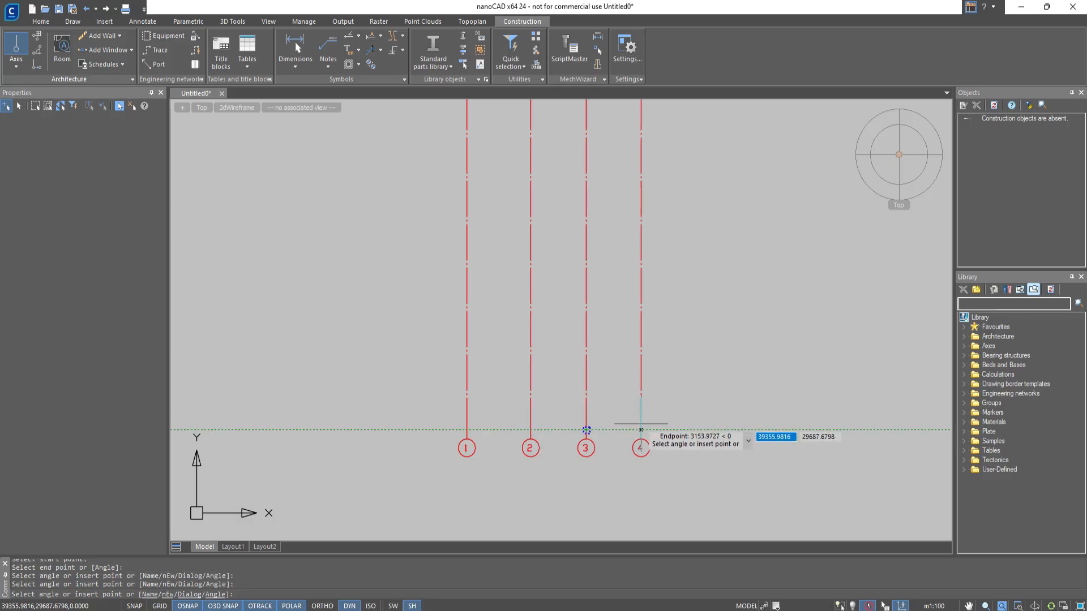
{"action": "left_click", "coordinate": [640, 430]}
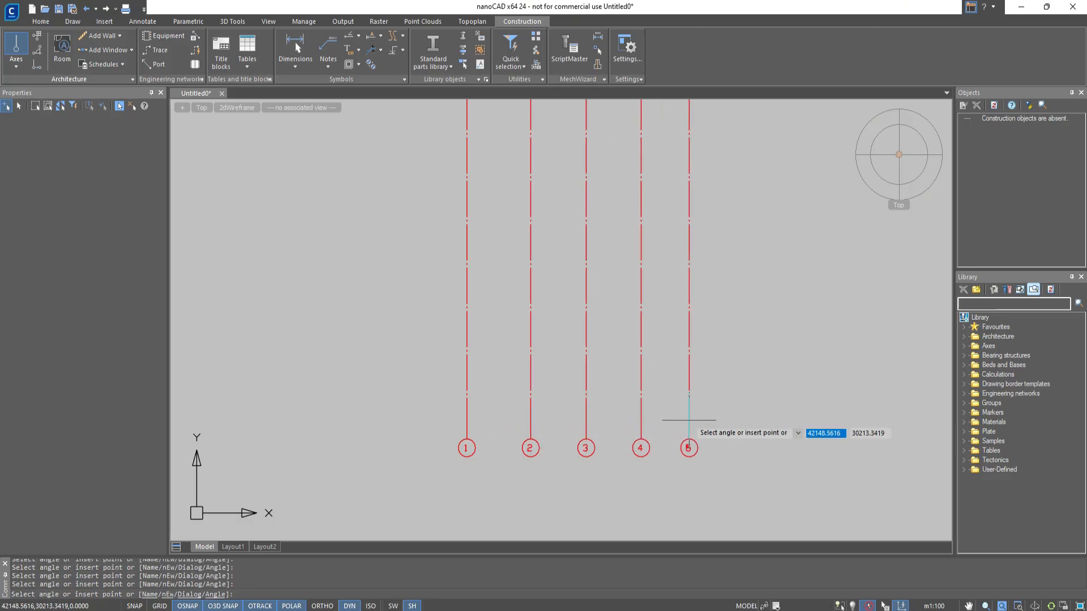
{"action": "left_click", "coordinate": [688, 420]}
{"action": "key", "text": "Escape"}
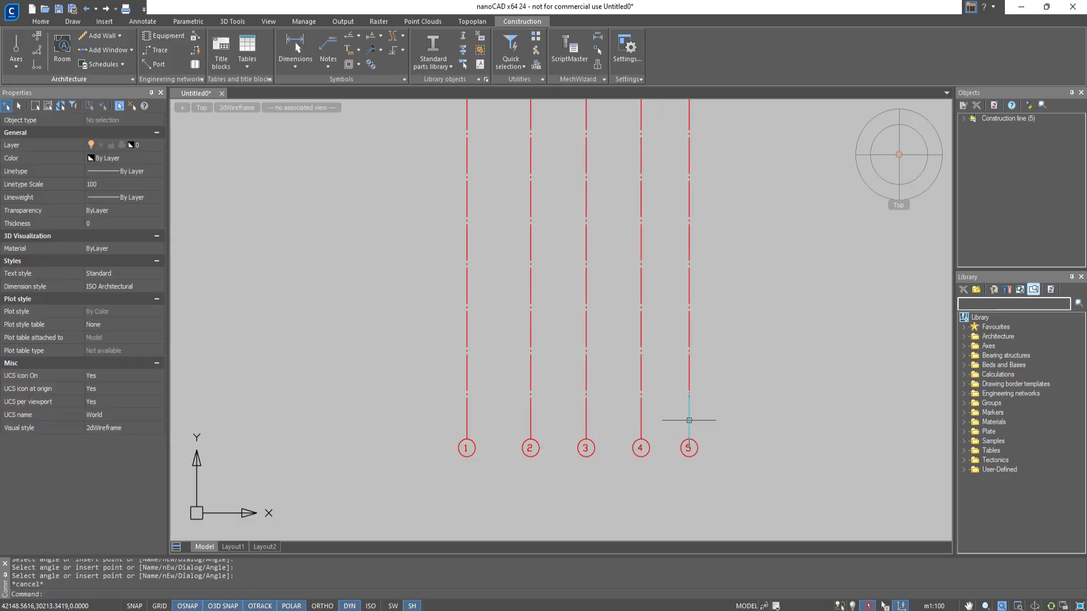
Draw a separate arc construction axis to the left of the straight axes, with its convex side facing them.
{"action": "left_click", "coordinate": [20, 65]}
{"action": "left_click", "coordinate": [28, 108]}
{"action": "middle_click_drag", "start_coordinate": [323, 205], "coordinate": [580, 264]}
{"action": "left_click", "coordinate": [467, 209]}
{"action": "middle_click_drag", "start_coordinate": [564, 211], "coordinate": [559, 383]}
{"action": "left_click", "coordinate": [574, 448]}
{"action": "left_click", "coordinate": [446, 438]}
{"action": "left_click", "coordinate": [517, 311]}
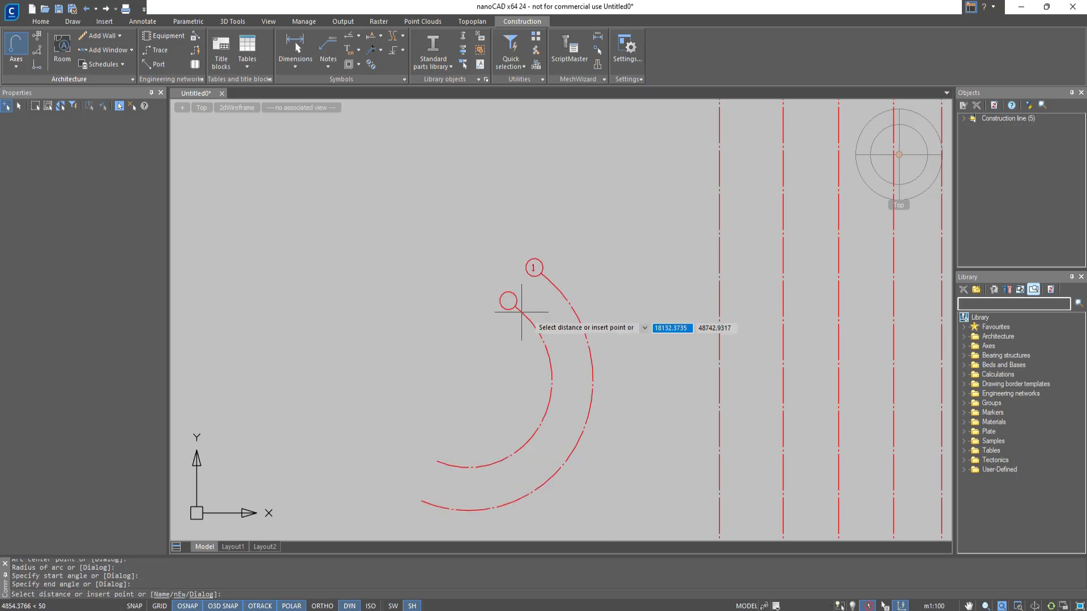
Add three smaller concentric arc axes inside the first arc axis and one larger arc axis outside it.
{"action": "left_click", "coordinate": [564, 386]}
{"action": "left_click", "coordinate": [522, 372]}
{"action": "left_click", "coordinate": [493, 366]}
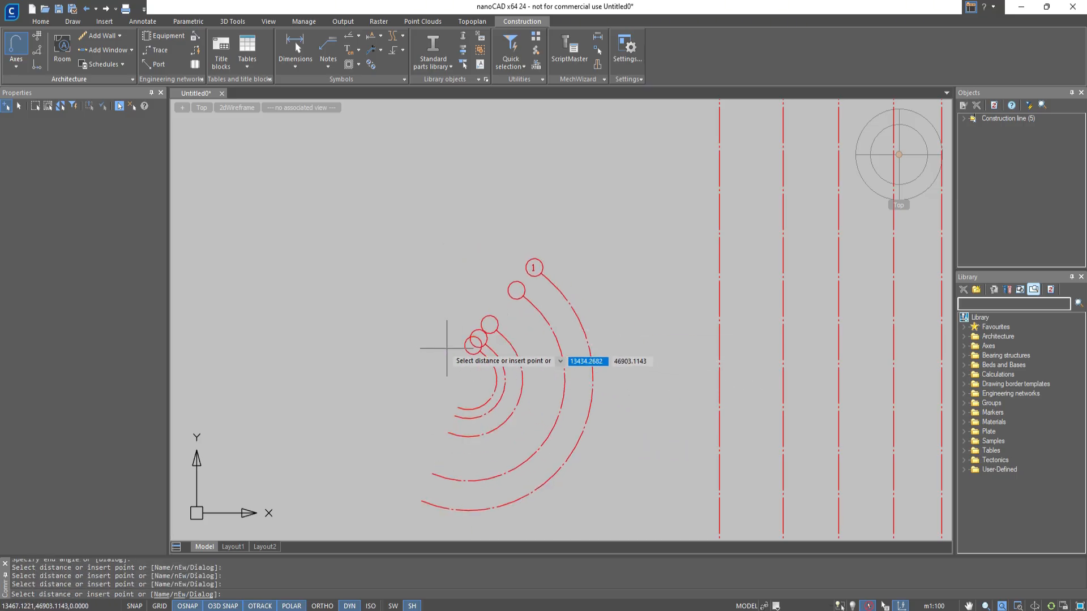
{"action": "left_click", "coordinate": [307, 328]}
{"action": "key", "text": "Escape"}
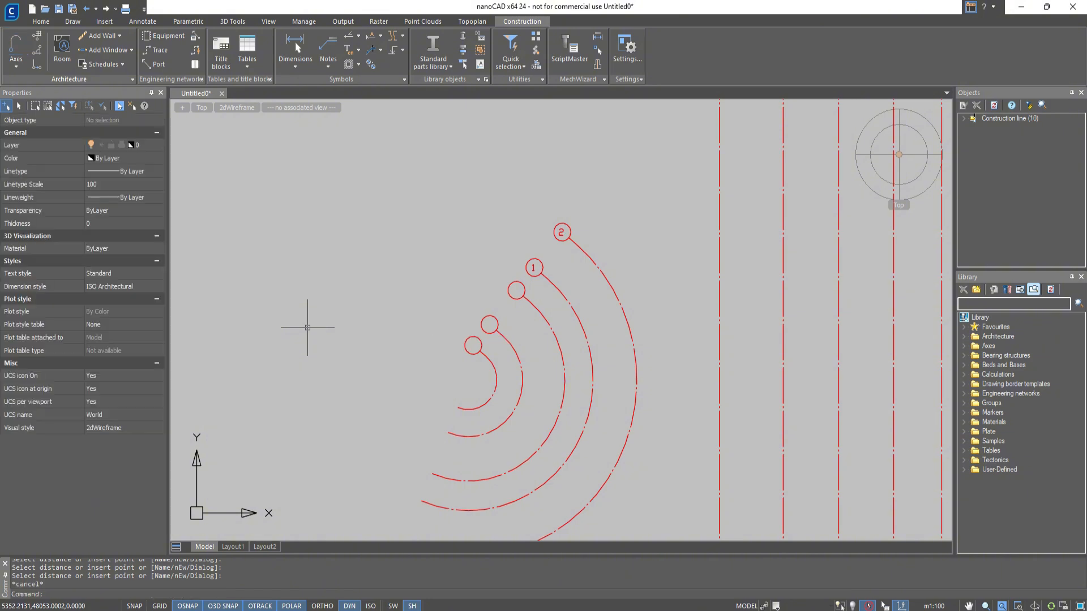
Draw four concentric circular construction axes to the upper left of the arc axes, with markers at their upper right.
{"action": "left_click", "coordinate": [16, 64]}
{"action": "left_click", "coordinate": [39, 125]}
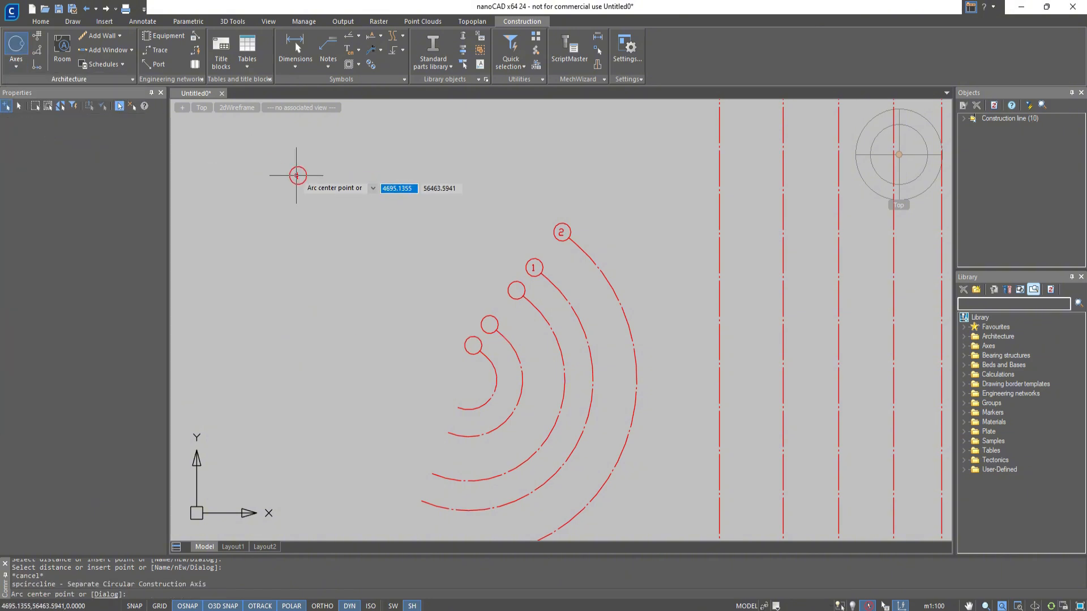
{"action": "left_click", "coordinate": [280, 219]}
{"action": "left_click", "coordinate": [310, 176]}
{"action": "left_click", "coordinate": [364, 165]}
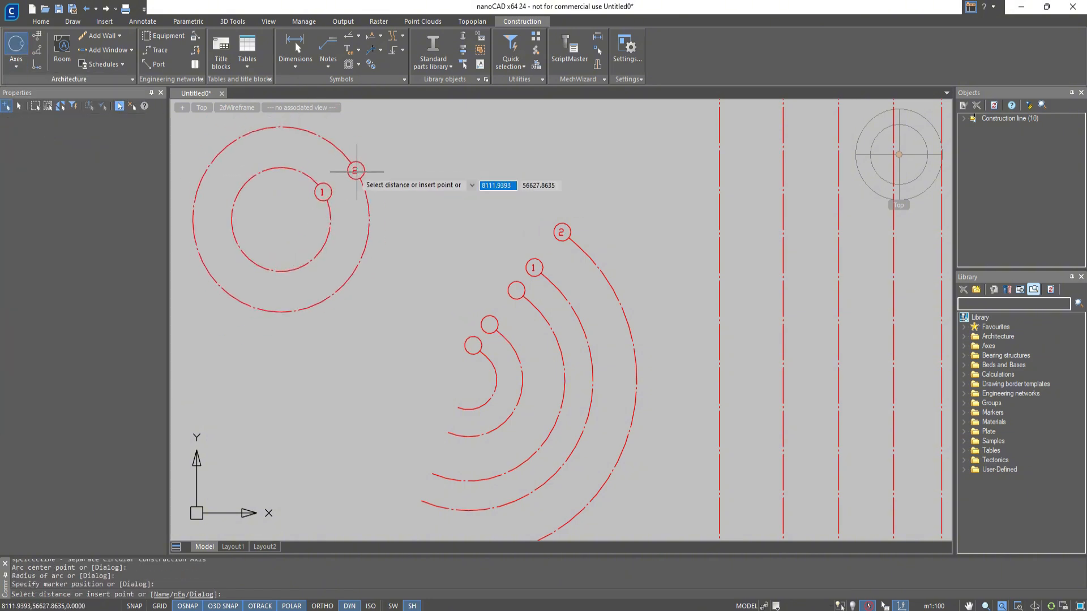
{"action": "left_click", "coordinate": [350, 175]}
{"action": "left_click", "coordinate": [379, 165]}
{"action": "left_click", "coordinate": [421, 161]}
{"action": "key", "text": "Escape"}
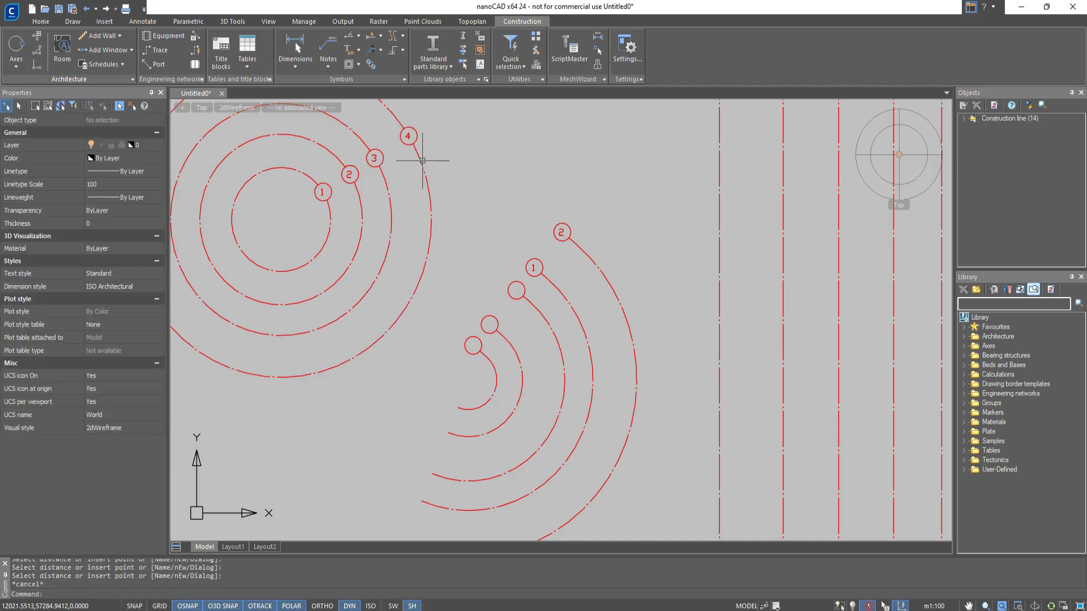
Undo the circular and arc construction axes.
{"action": "key", "text": "ctrl+z"}
{"action": "key", "text": "ctrl+z"}
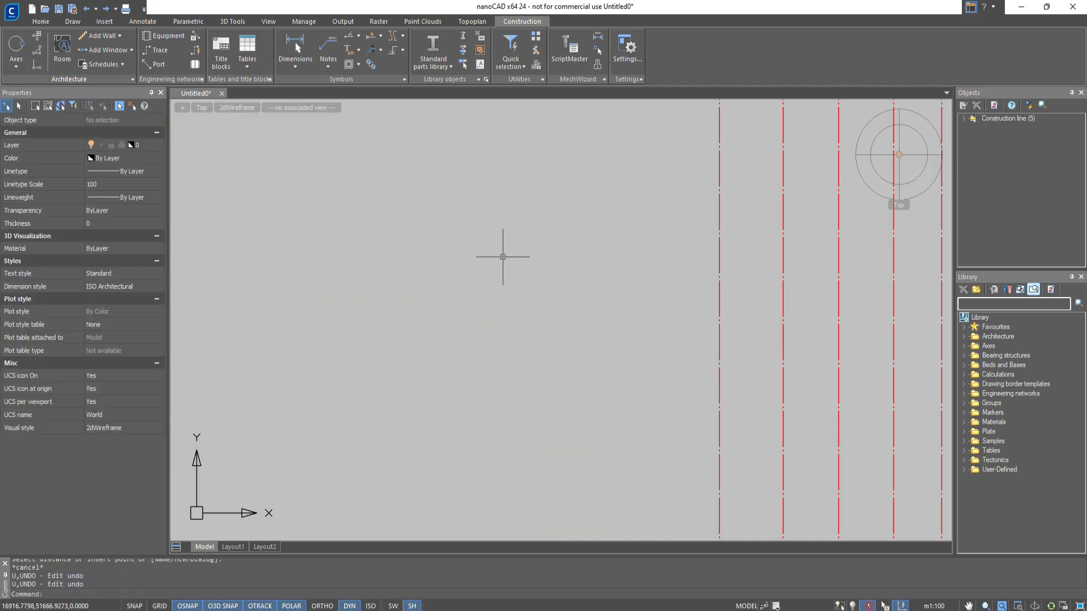
Add an extra marker named 2 below the marker of vertical axis 1.
{"action": "middle_click_drag", "start_coordinate": [699, 468], "coordinate": [548, 204]}
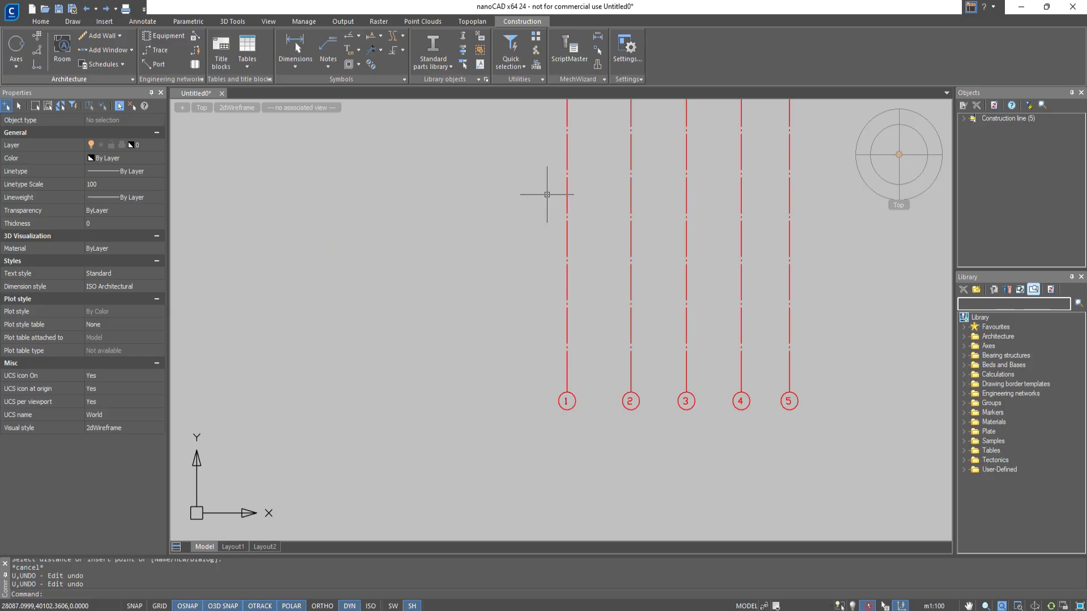
{"action": "left_click", "coordinate": [17, 66]}
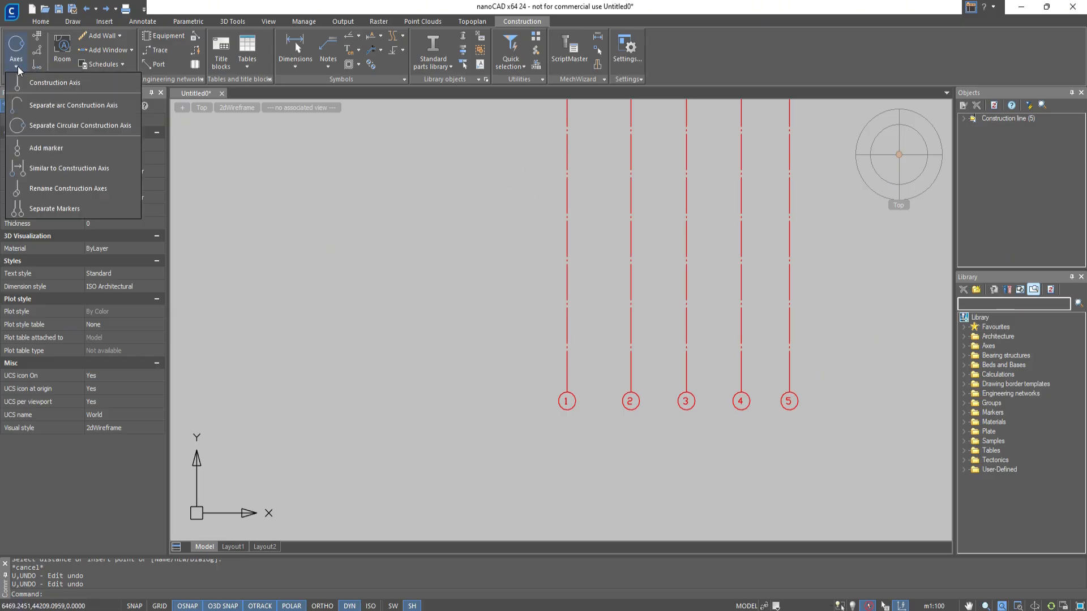
{"action": "left_click", "coordinate": [41, 148]}
{"action": "left_click", "coordinate": [562, 410]}
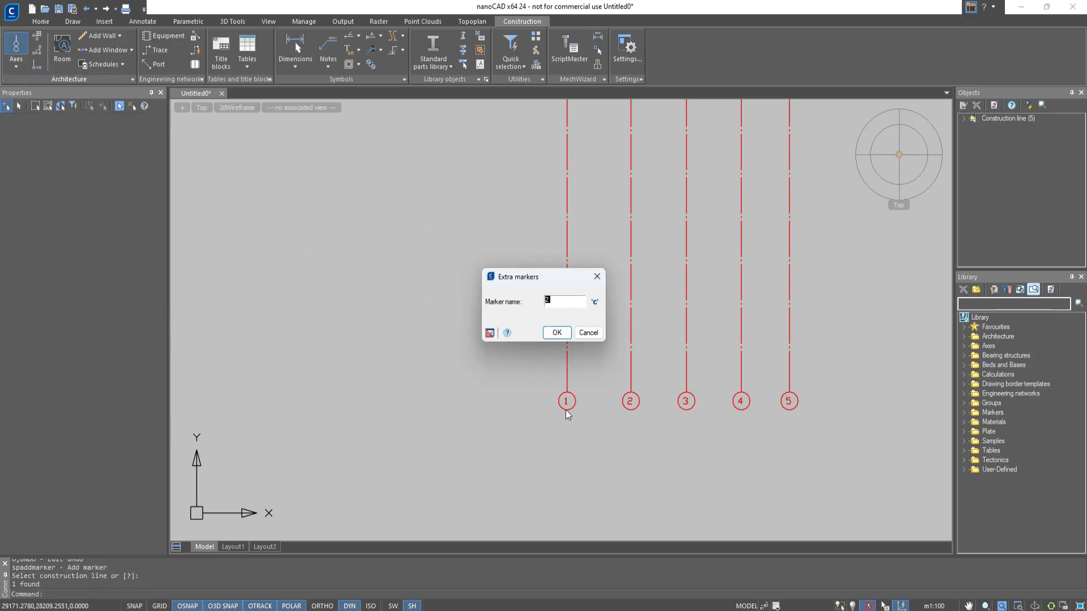
{"action": "left_click", "coordinate": [556, 333]}
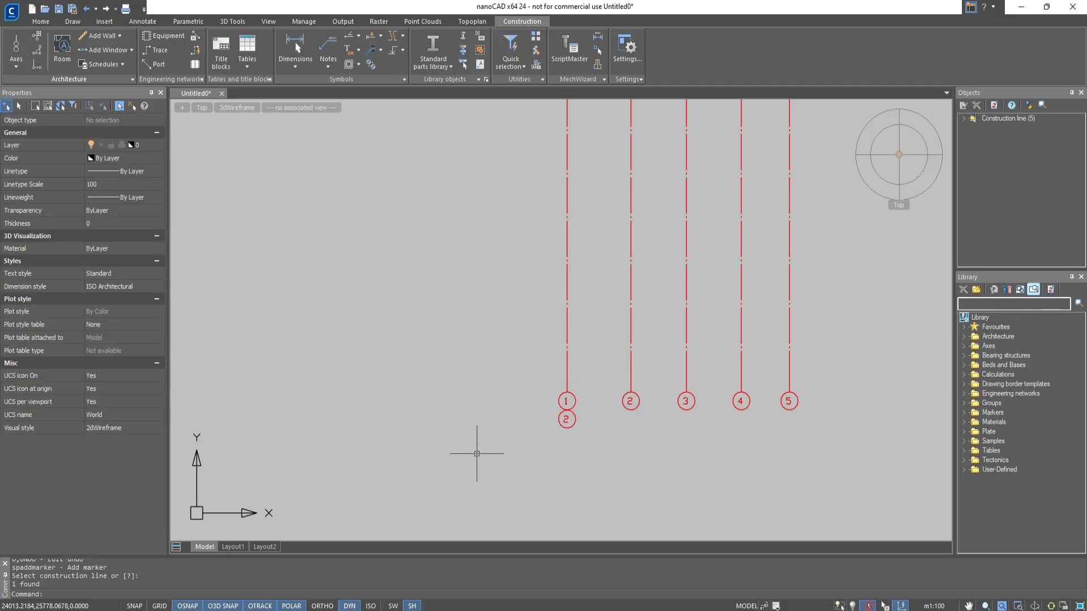
Add two axes similar to vertical axis 5, spaced out to its right as axes 6 and 7.
{"action": "left_click", "coordinate": [19, 66]}
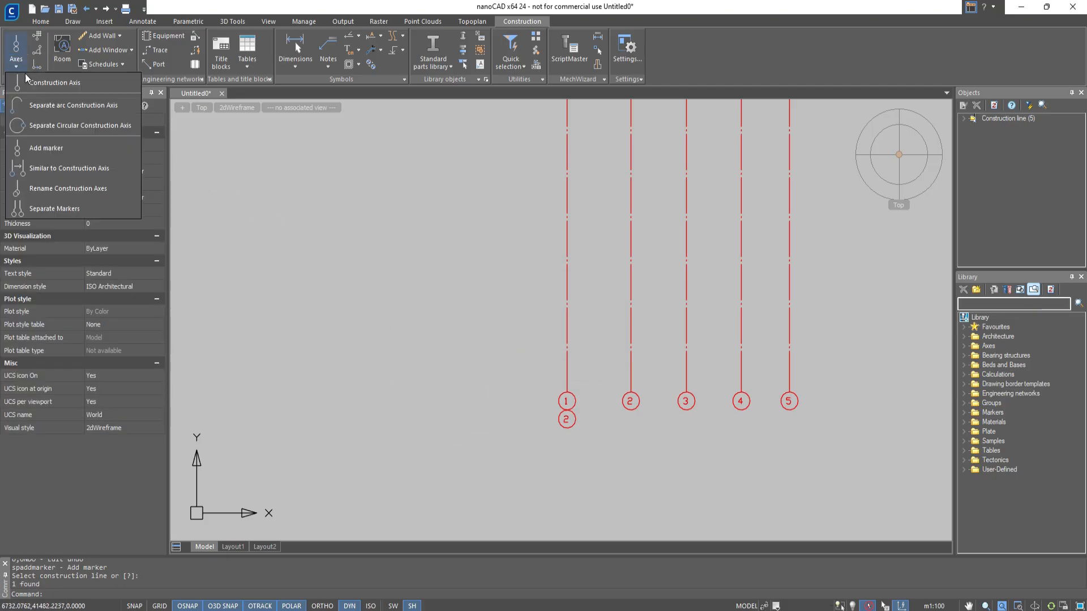
{"action": "left_click", "coordinate": [60, 166]}
{"action": "middle_click_drag", "start_coordinate": [613, 308], "coordinate": [498, 305]}
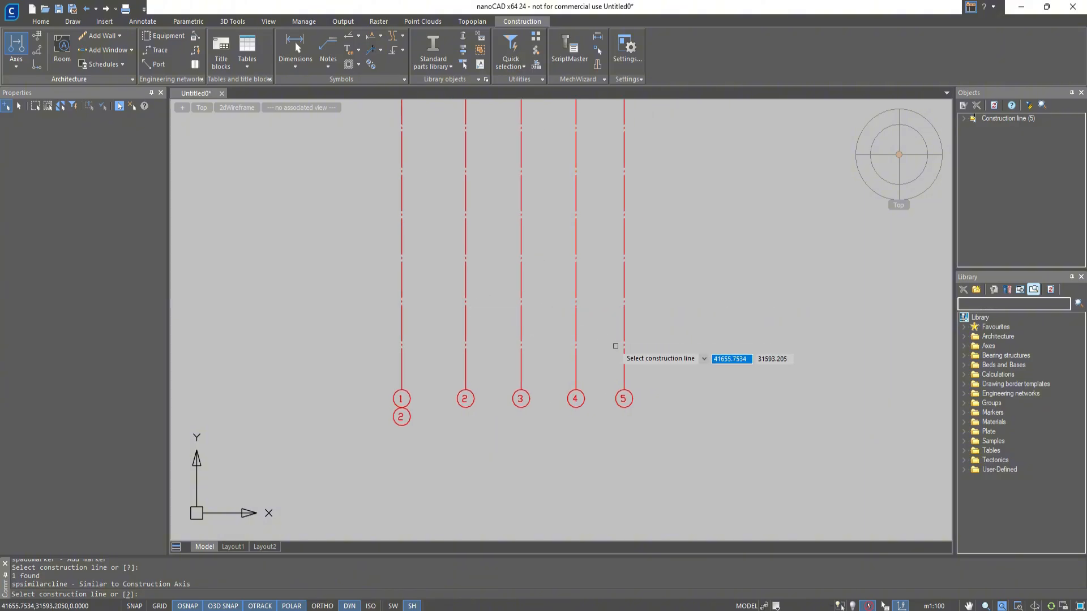
{"action": "left_click", "coordinate": [623, 344]}
{"action": "left_click", "coordinate": [689, 351]}
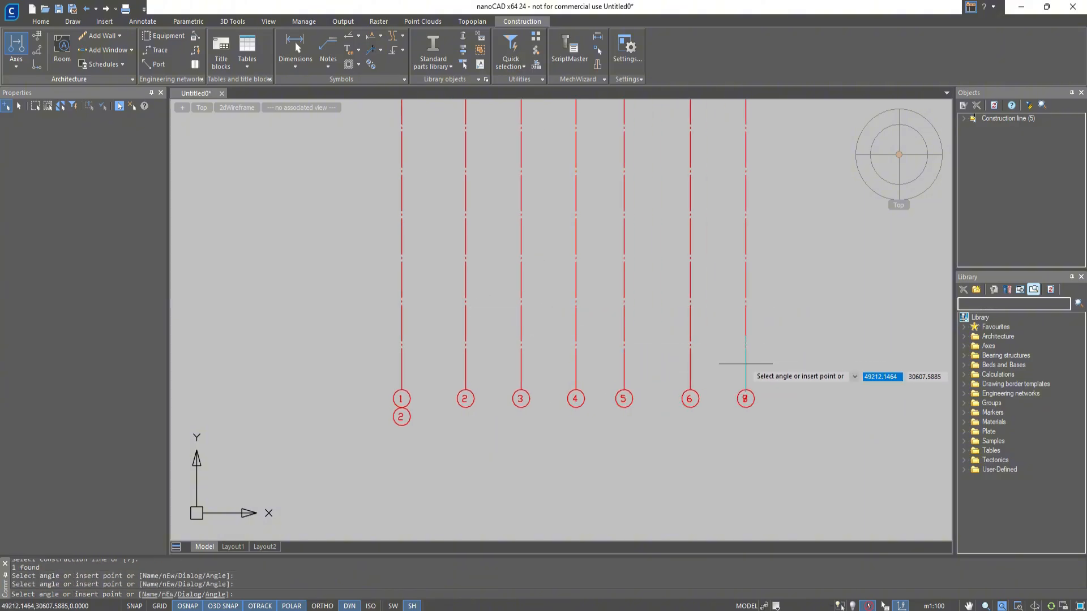
{"action": "left_click", "coordinate": [744, 361]}
{"action": "key", "text": "Escape"}
Rename vertical construction axis 7 as 11.
{"action": "left_click", "coordinate": [14, 67]}
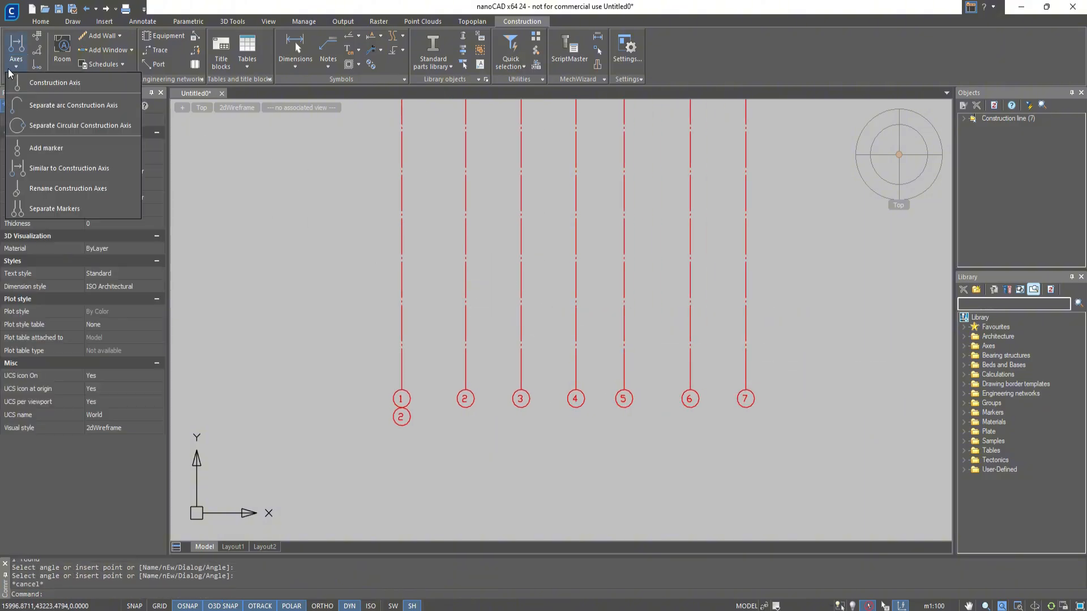
{"action": "left_click", "coordinate": [62, 182]}
{"action": "left_click", "coordinate": [745, 399]}
{"action": "key", "text": "Return"}
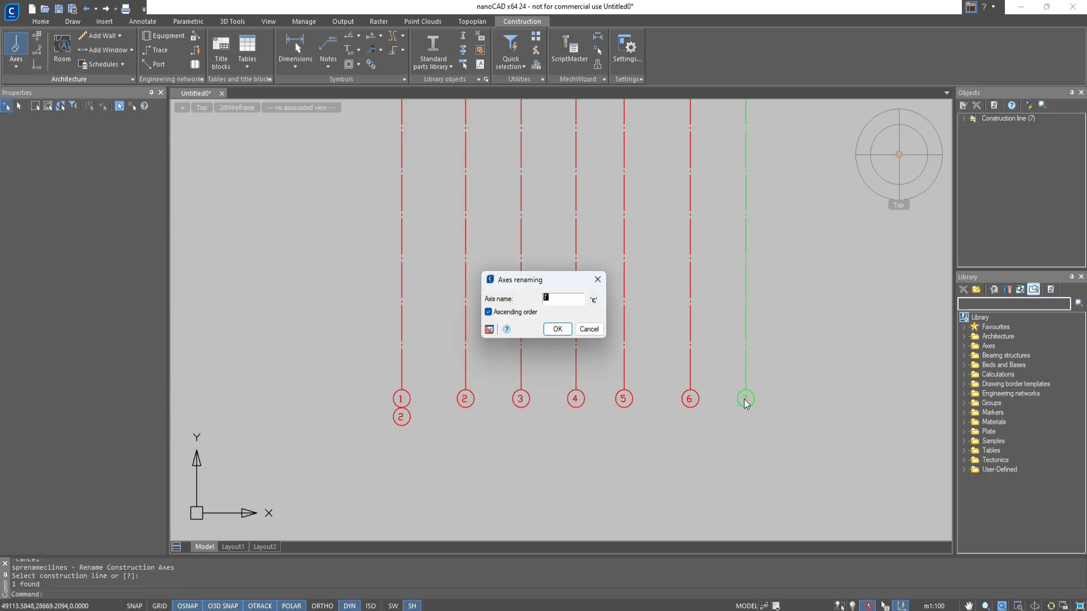
{"action": "type", "text": "7"}
{"action": "left_click", "coordinate": [550, 332]}
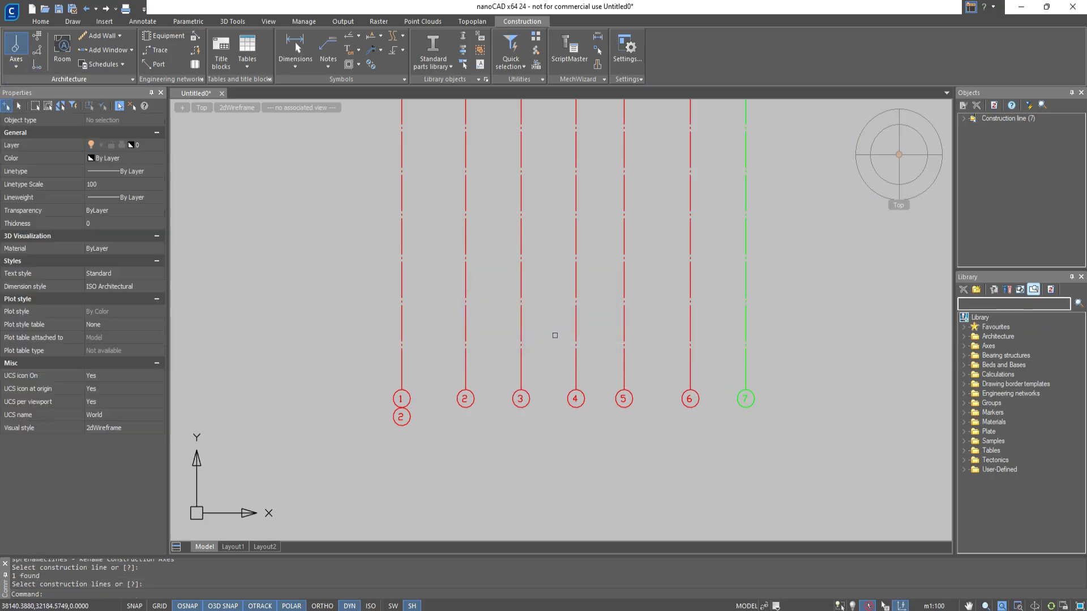
Move vertical axis 4 from its lower endpoint onto axis 3 so that the two axes coincide.
{"action": "left_click", "coordinate": [576, 359]}
{"action": "type", "text": "mov"}
{"action": "key", "text": "Return"}
{"action": "scroll", "coordinate": [577, 362], "scroll_direction": "up", "scroll_amount": 3}
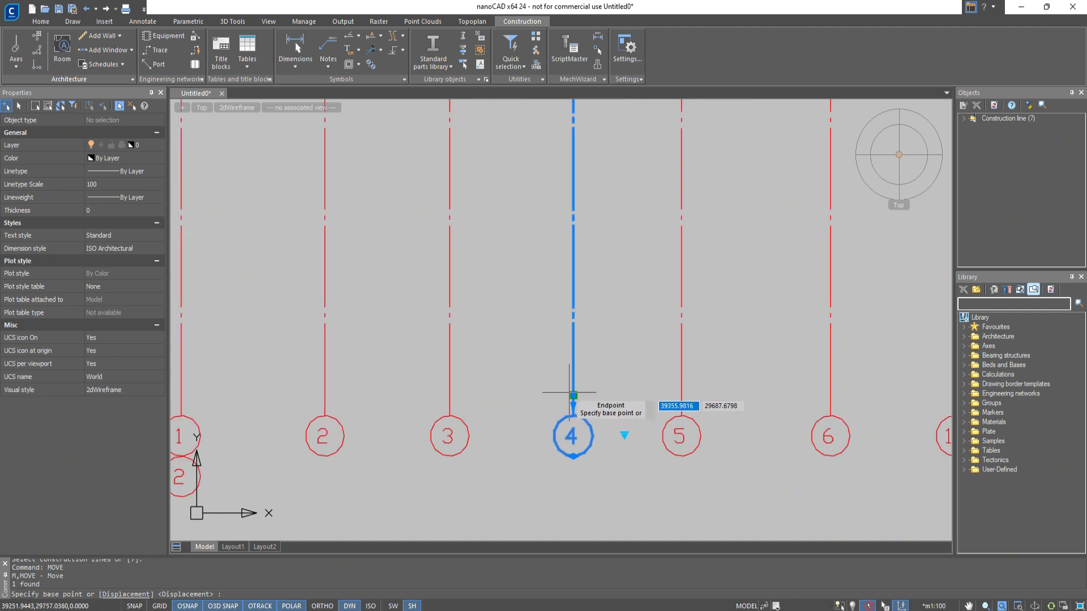
{"action": "left_click", "coordinate": [573, 395]}
{"action": "left_click", "coordinate": [449, 395]}
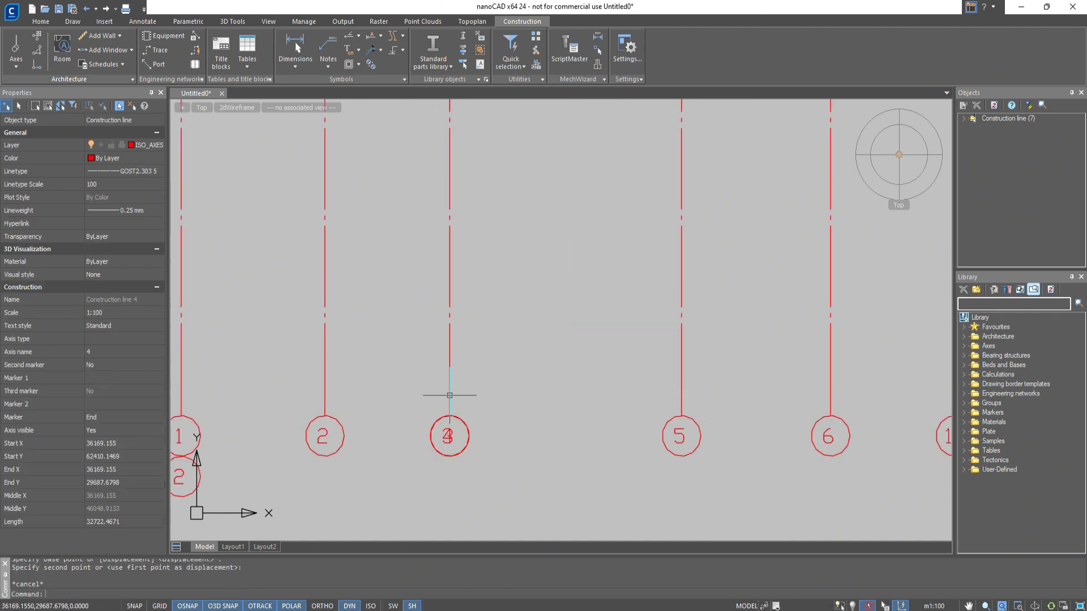
Separate the overlapping markers of coincident axes 3 and 4.
{"action": "left_click", "coordinate": [16, 63]}
{"action": "left_click", "coordinate": [72, 207]}
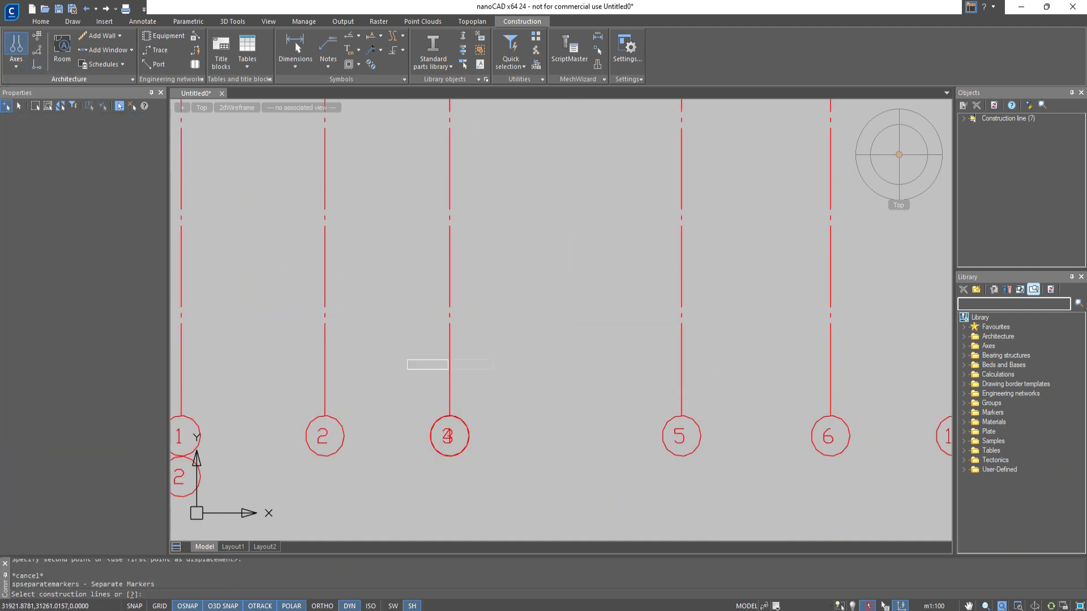
{"action": "left_click", "coordinate": [502, 448]}
{"action": "left_click", "coordinate": [434, 365]}
{"action": "key", "text": "Return"}
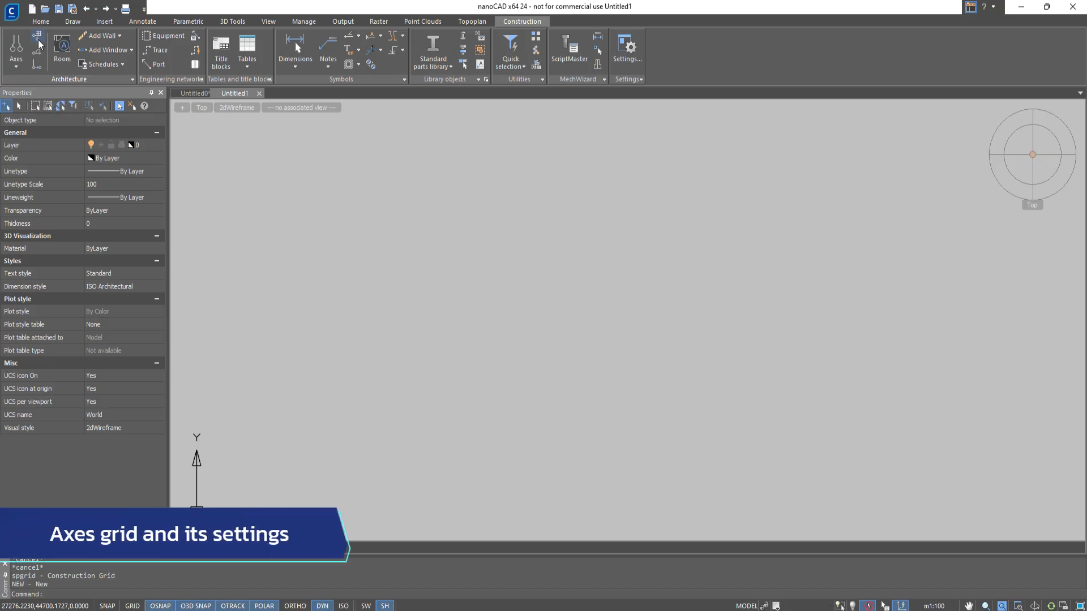
Start a construction grid and set its first alphabetical axis step to 3200 with a count of 1.
{"action": "left_click", "coordinate": [38, 41]}
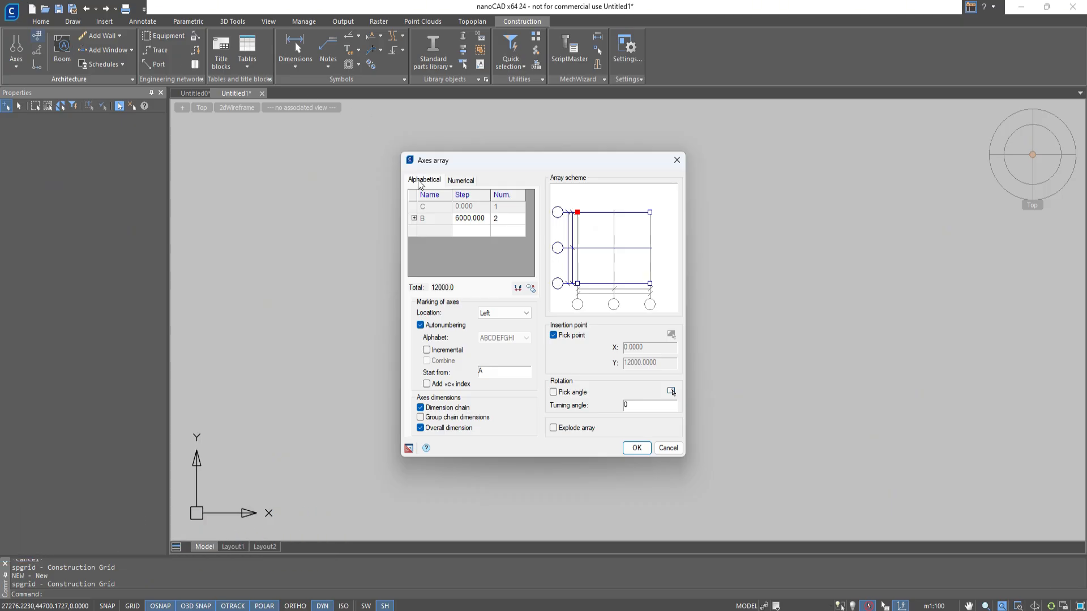
{"action": "left_click", "coordinate": [452, 181]}
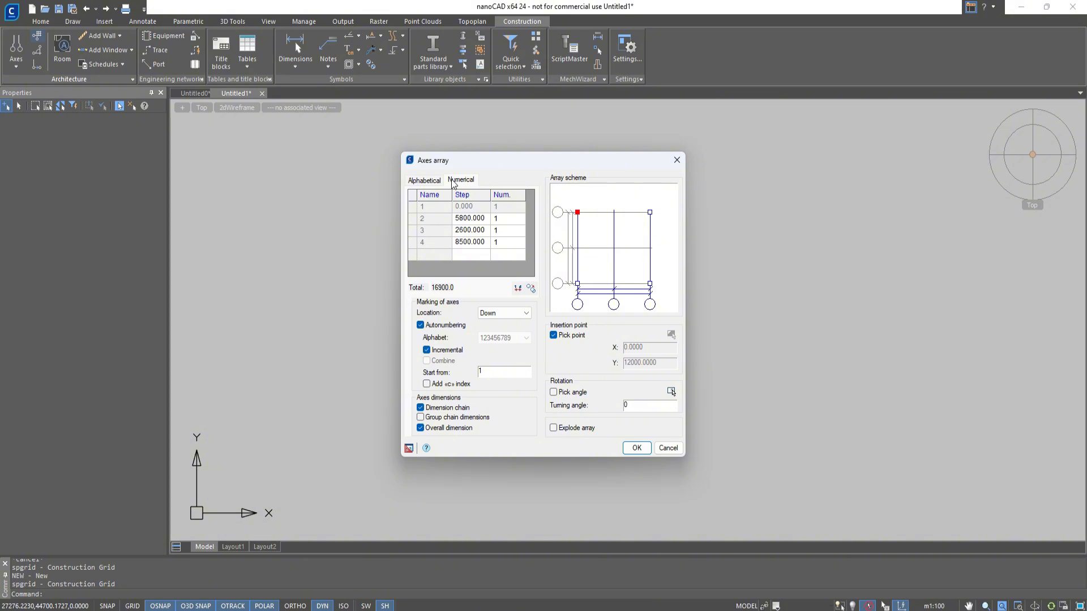
{"action": "left_click", "coordinate": [434, 181]}
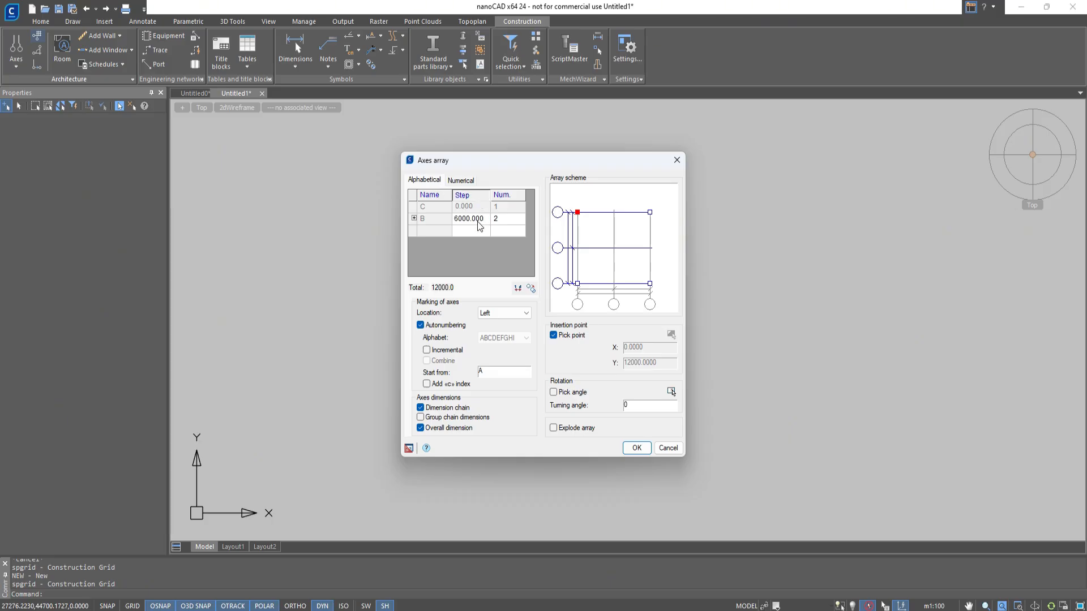
{"action": "key", "text": "BackSpace"}
{"action": "key", "text": "BackSpace"}
{"action": "key", "text": "BackSpace"}
{"action": "key", "text": "BackSpace"}
{"action": "key", "text": "BackSpace"}
{"action": "key", "text": "BackSpace"}
{"action": "key", "text": "BackSpace"}
{"action": "key", "text": "BackSpace"}
{"action": "type", "text": "3200"}
{"action": "key", "text": "Tab"}
{"action": "type", "text": "1"}
Add alphabetical axis steps of 1300 and 1900 to the axes array.
{"action": "left_click", "coordinate": [480, 224]}
{"action": "left_click", "coordinate": [477, 229]}
{"action": "type", "text": "1300"}
{"action": "left_click", "coordinate": [472, 244]}
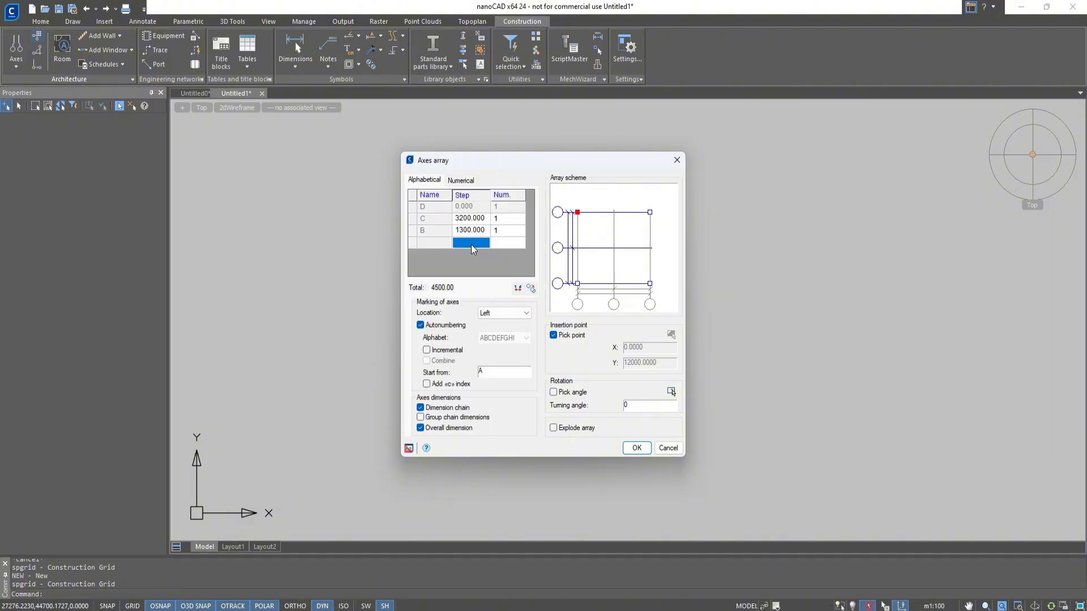
{"action": "type", "text": "1900"}
{"action": "key", "text": "Return"}
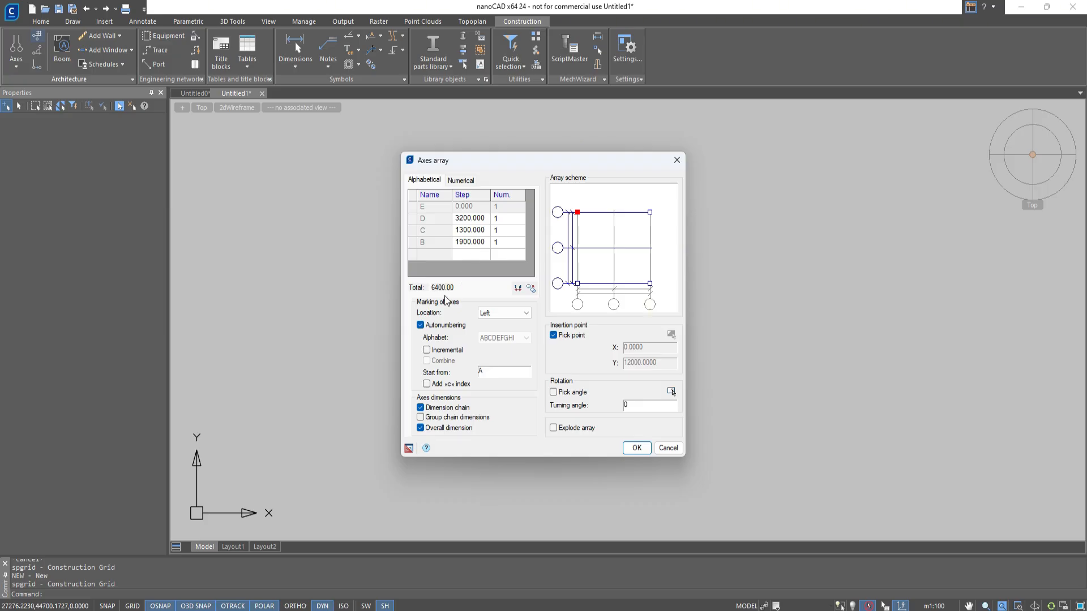
Set the count of the 1900 alphabetical step to 2 and add another step of 1300.
{"action": "left_click", "coordinate": [508, 243]}
{"action": "type", "text": "2"}
{"action": "key", "text": "Return"}
{"action": "left_click", "coordinate": [482, 255]}
{"action": "type", "text": "1300"}
{"action": "key", "text": "Return"}
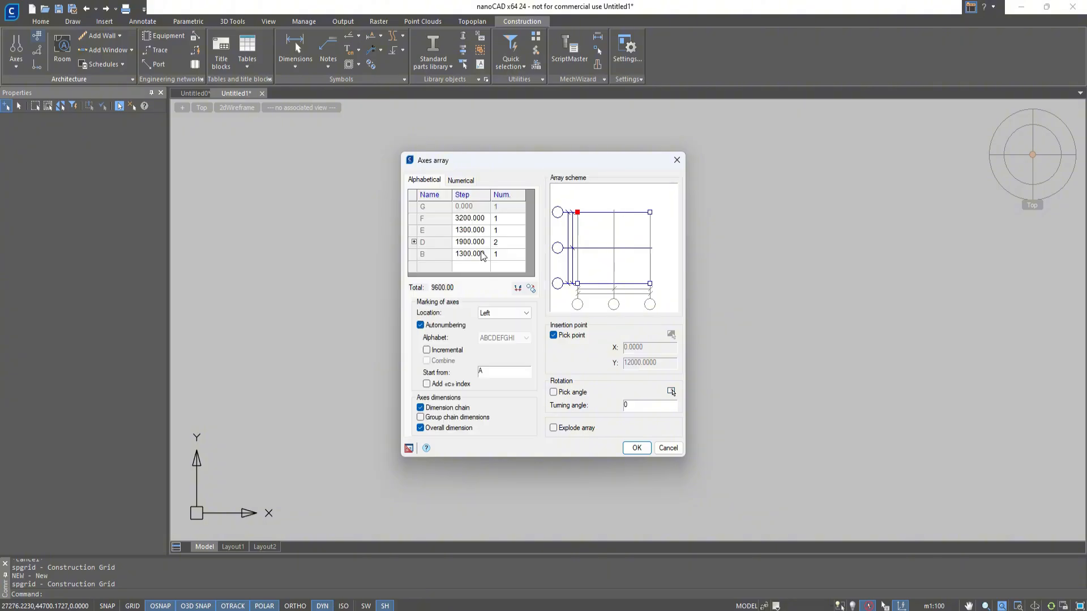
Add three more alphabetical axis steps of 3900, 2600 and 1900.
{"action": "left_click", "coordinate": [474, 266]}
{"action": "type", "text": "3900"}
{"action": "key", "text": "Return"}
{"action": "left_click", "coordinate": [470, 232]}
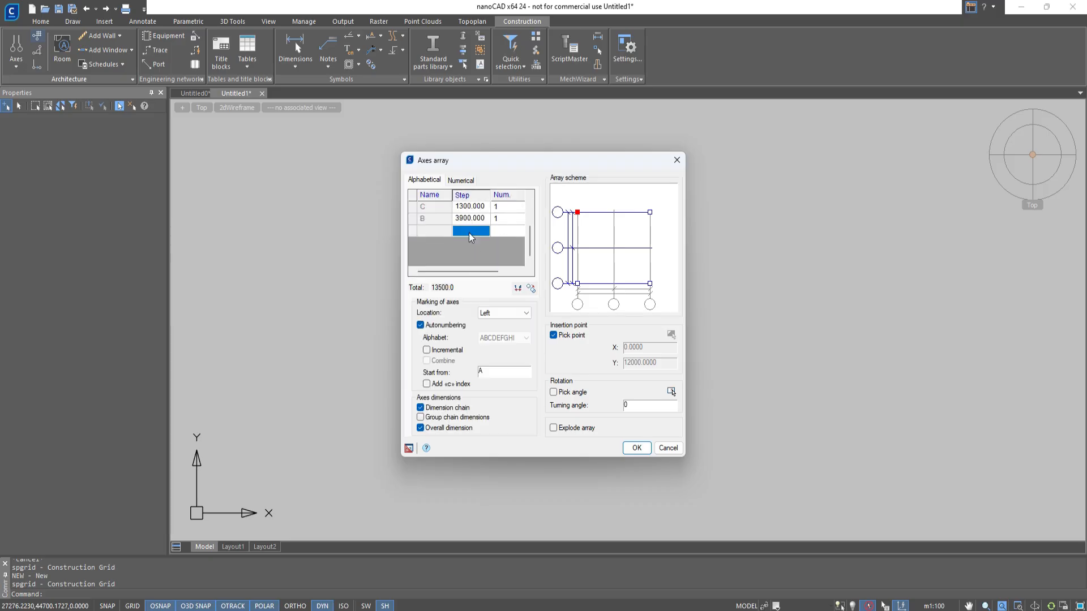
{"action": "type", "text": "2600"}
{"action": "key", "text": "Return"}
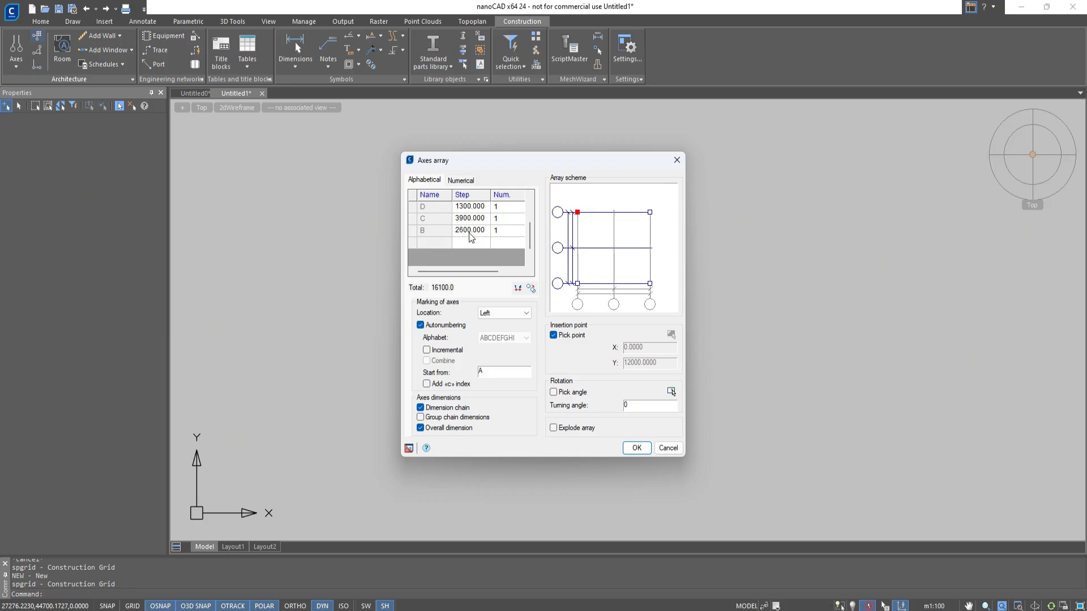
{"action": "left_click", "coordinate": [465, 244]}
{"action": "type", "text": "1900"}
{"action": "key", "text": "Return"}
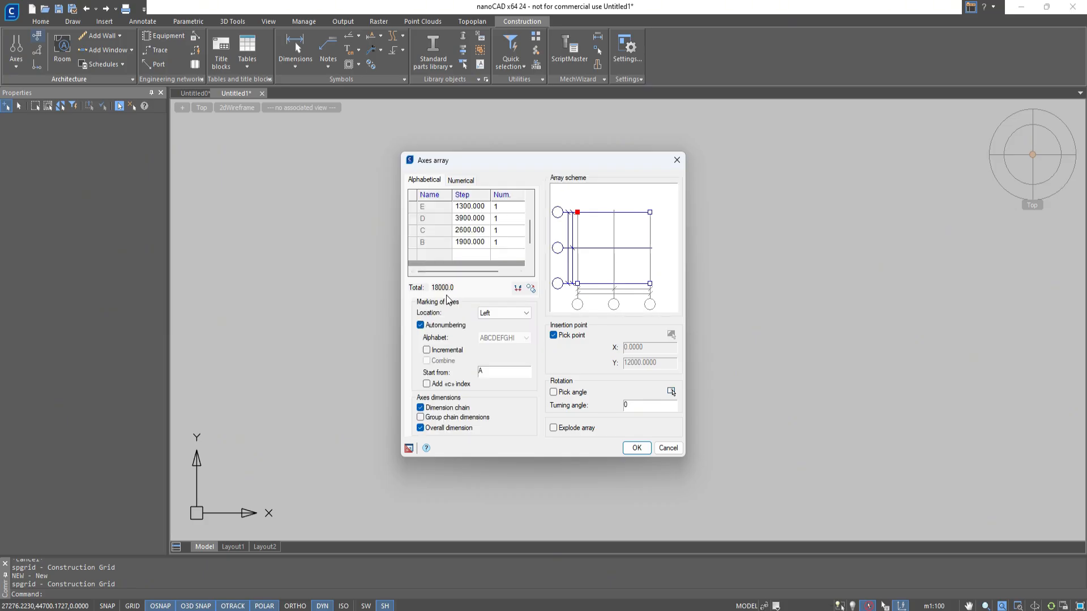
Set the numerical axis steps to 4000, 2250 and 6000, and add a fourth step of 4150.
{"action": "left_click", "coordinate": [461, 180]}
{"action": "scroll", "coordinate": [470, 223], "scroll_direction": "up", "scroll_amount": 2}
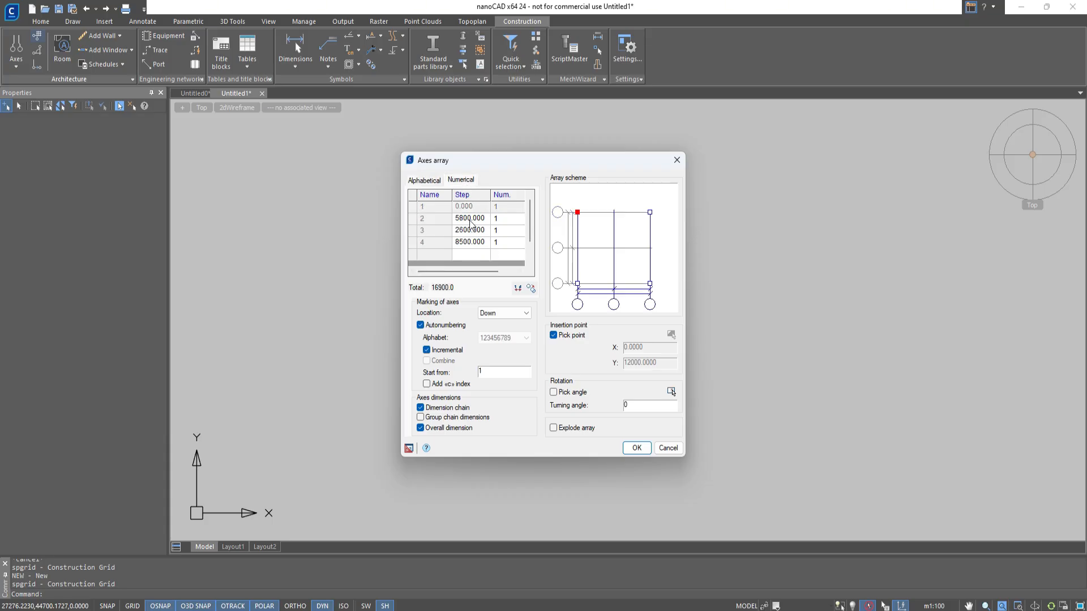
{"action": "left_click", "coordinate": [470, 219]}
{"action": "type", "text": "4000"}
{"action": "left_click", "coordinate": [466, 230]}
{"action": "type", "text": "2250"}
{"action": "left_click", "coordinate": [476, 243]}
{"action": "type", "text": "6000"}
{"action": "left_click", "coordinate": [476, 255]}
{"action": "type", "text": "4150"}
{"action": "key", "text": "Return"}
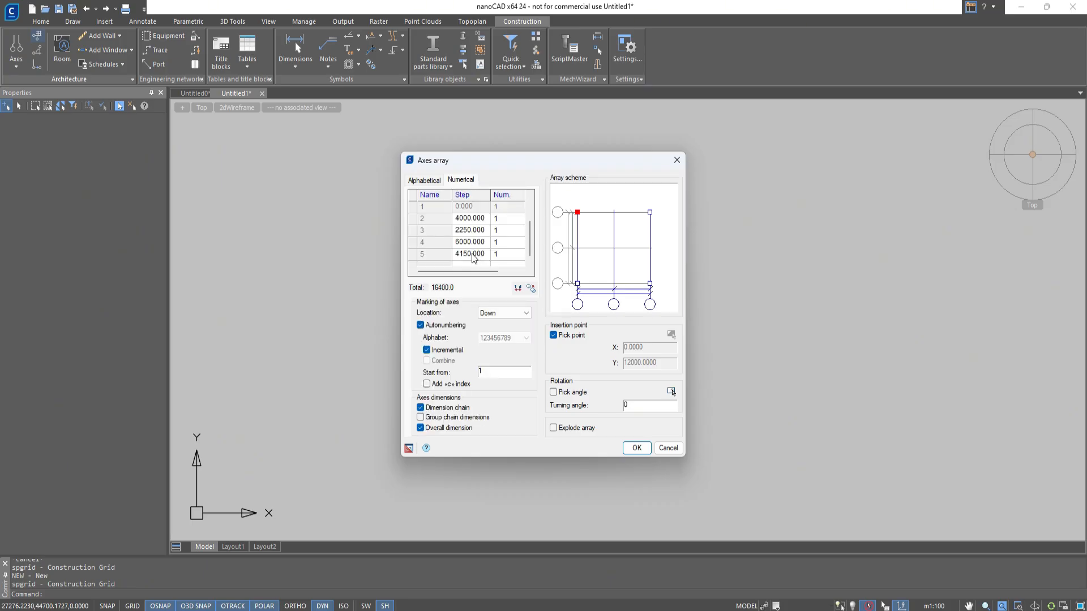
Add two further numerical axis steps of 2500 and 2400.
{"action": "scroll", "coordinate": [474, 252], "scroll_direction": "down", "scroll_amount": 1}
{"action": "left_click", "coordinate": [467, 231]}
{"action": "type", "text": "2500"}
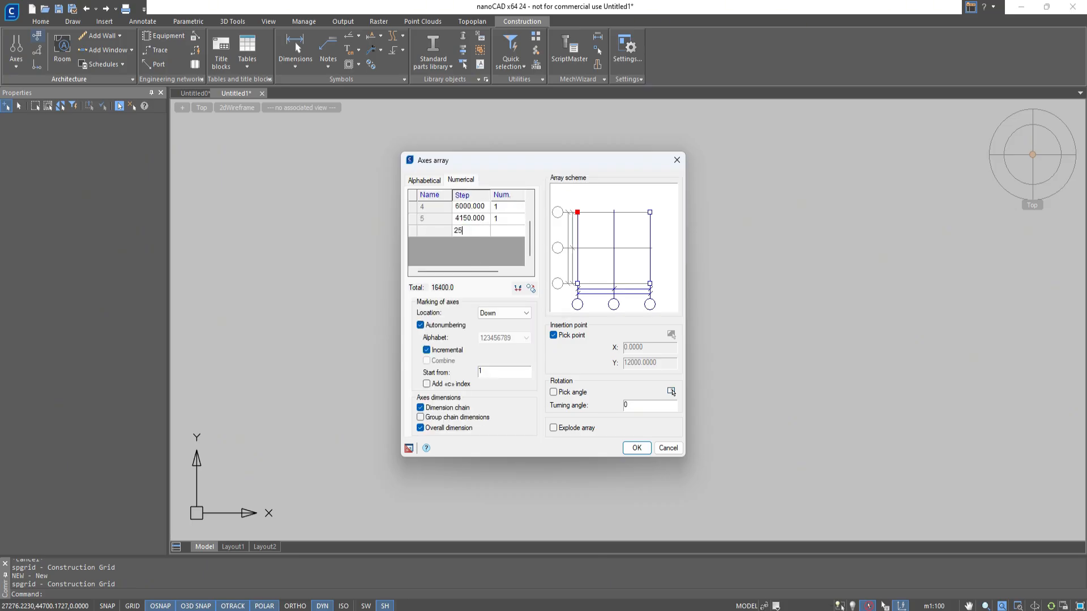
{"action": "key", "text": "Return"}
{"action": "left_click", "coordinate": [471, 245]}
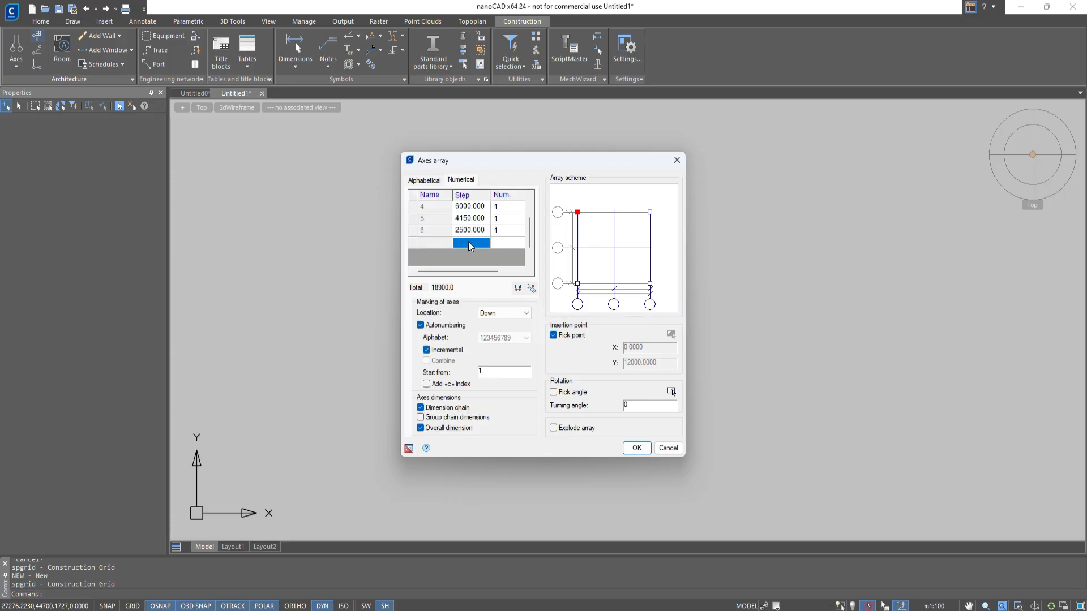
{"action": "type", "text": "2400"}
{"action": "key", "text": "Return"}
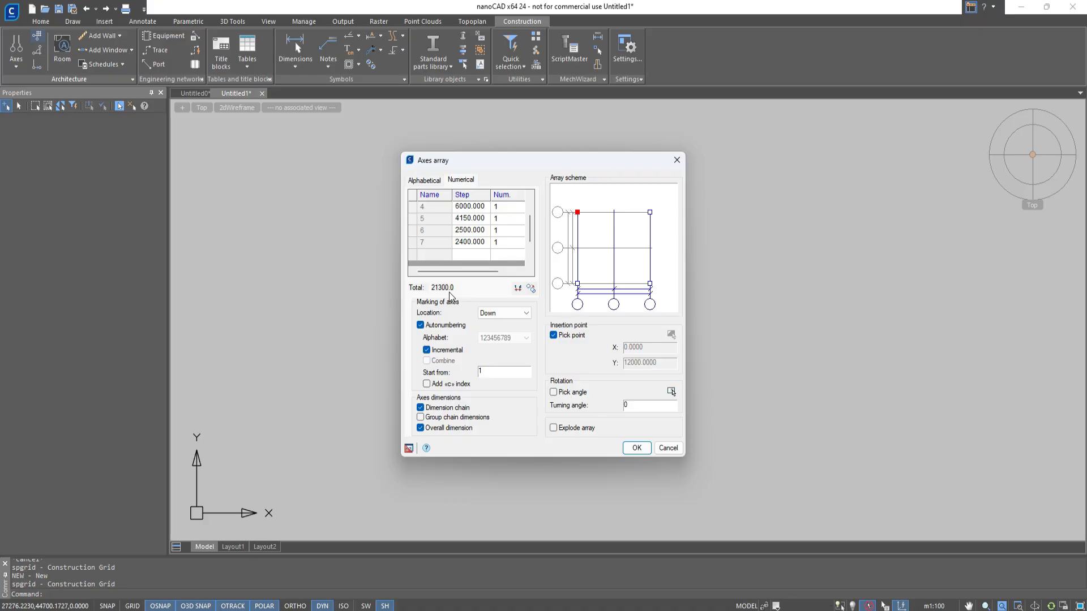
Try swapping the alphabetical and numerical naming of the axes, and swap it back.
{"action": "left_click", "coordinate": [517, 289]}
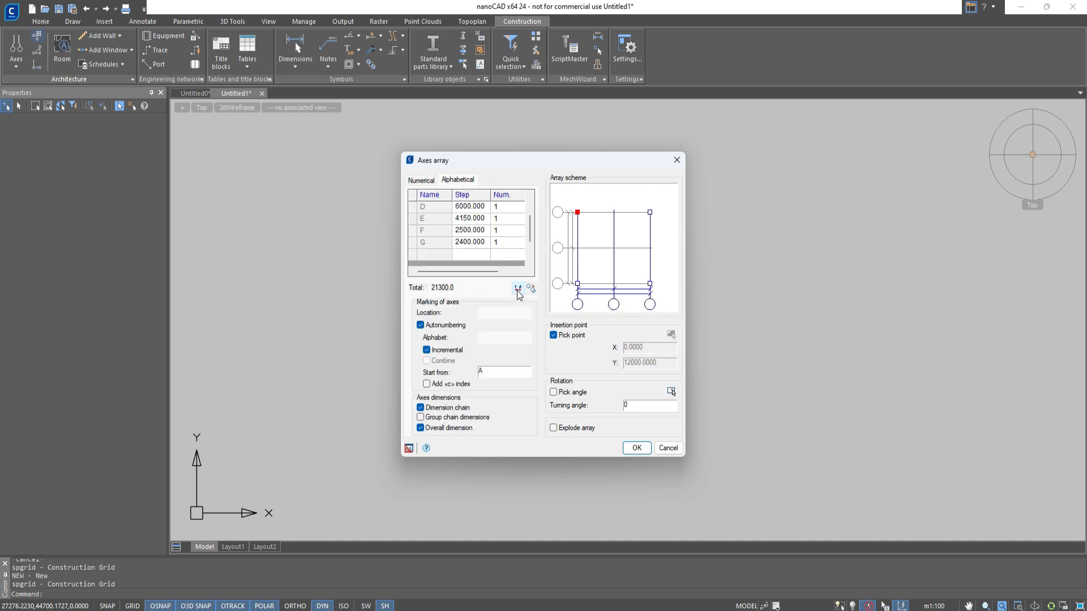
{"action": "left_click", "coordinate": [517, 291]}
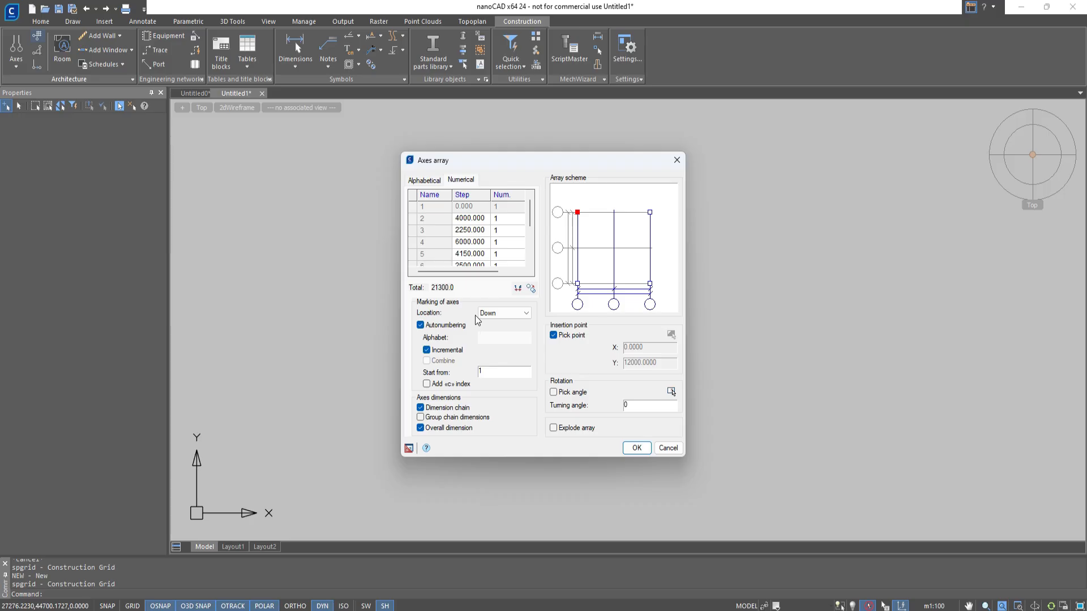
Try the Two sided and Hide marker locations for the numerical axes, and return the location to Down.
{"action": "left_click", "coordinate": [484, 317]}
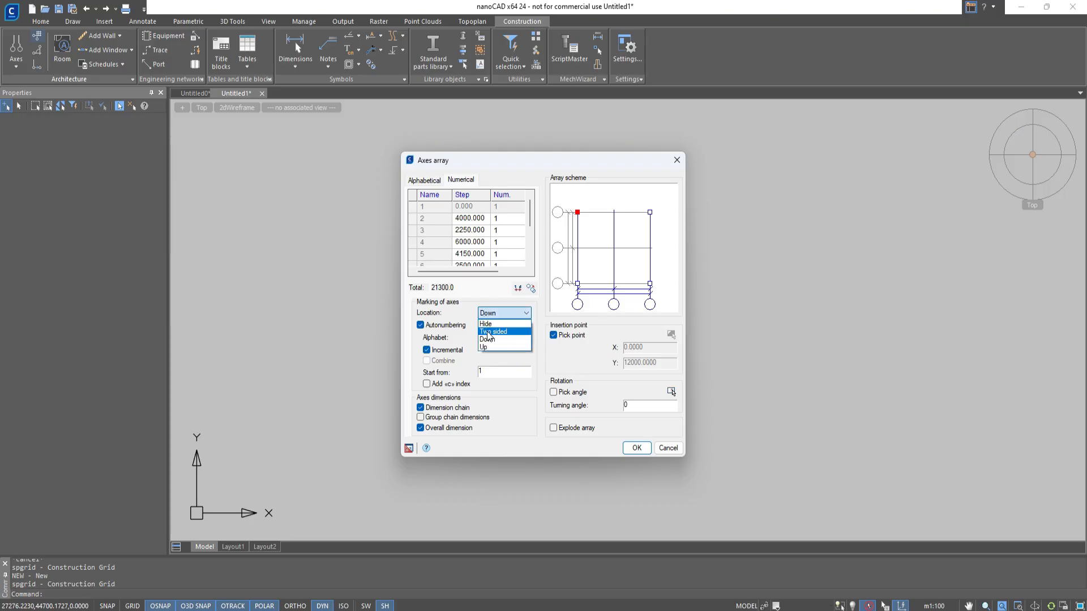
{"action": "left_click", "coordinate": [492, 331]}
{"action": "left_click", "coordinate": [490, 314]}
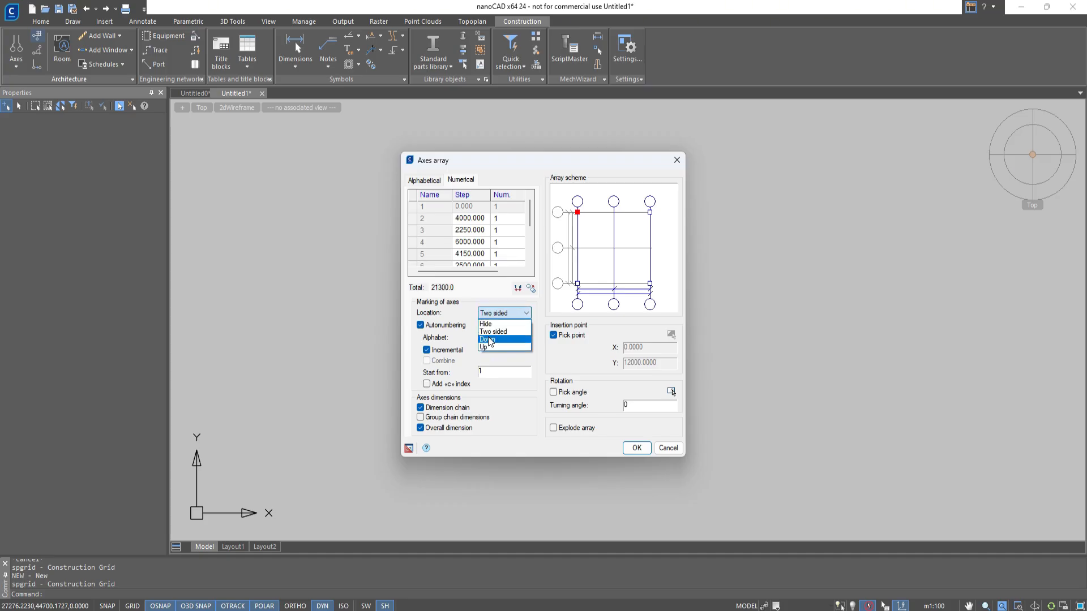
{"action": "left_click", "coordinate": [488, 339]}
{"action": "left_click", "coordinate": [496, 316]}
{"action": "left_click", "coordinate": [502, 323]}
{"action": "left_click", "coordinate": [503, 314]}
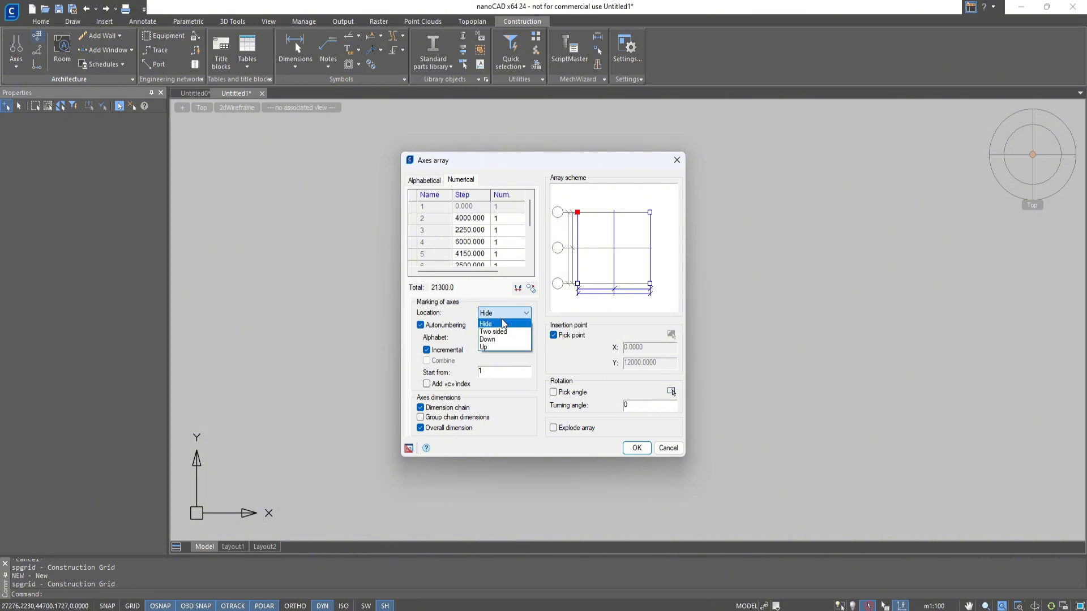
{"action": "left_click", "coordinate": [500, 340]}
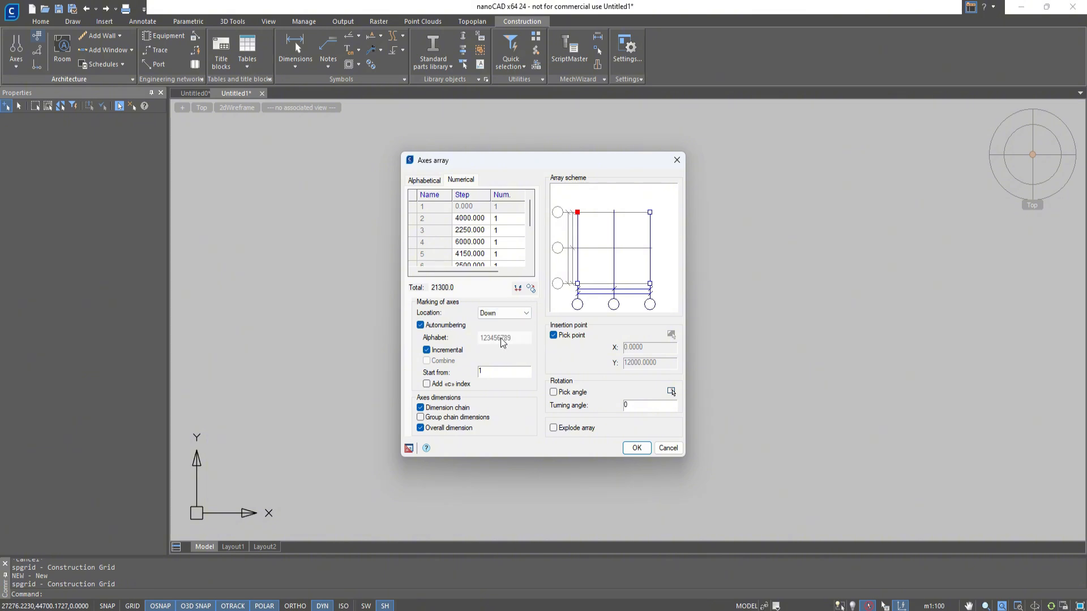
Try naming numerical axis 5 as D with autonumbering off, and turn autonumbering back on.
{"action": "left_click", "coordinate": [460, 327]}
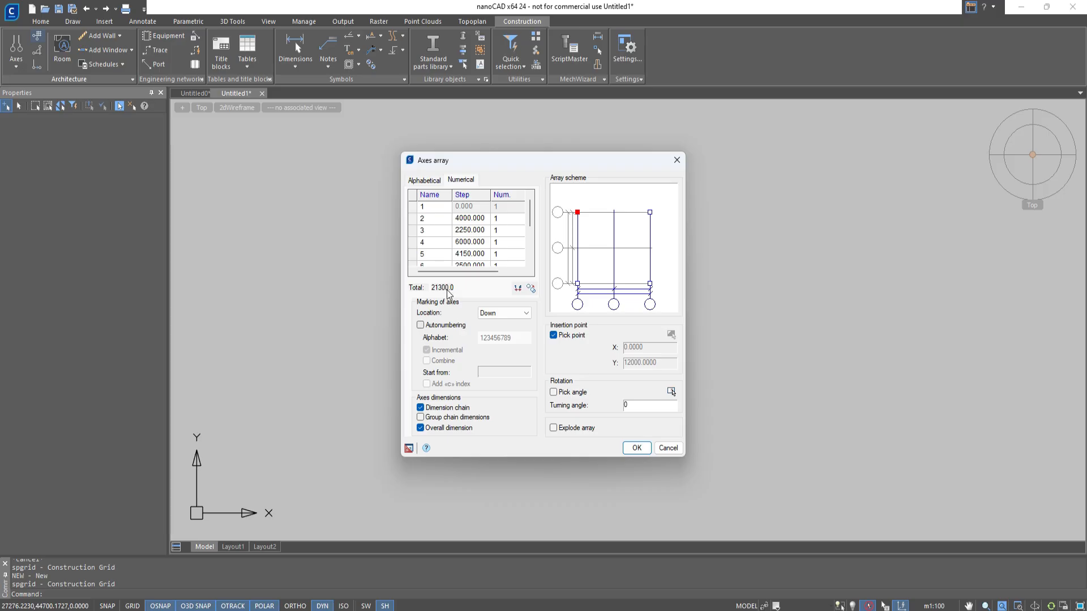
{"action": "left_click", "coordinate": [439, 257]}
{"action": "type", "text": "D"}
{"action": "left_click", "coordinate": [441, 244]}
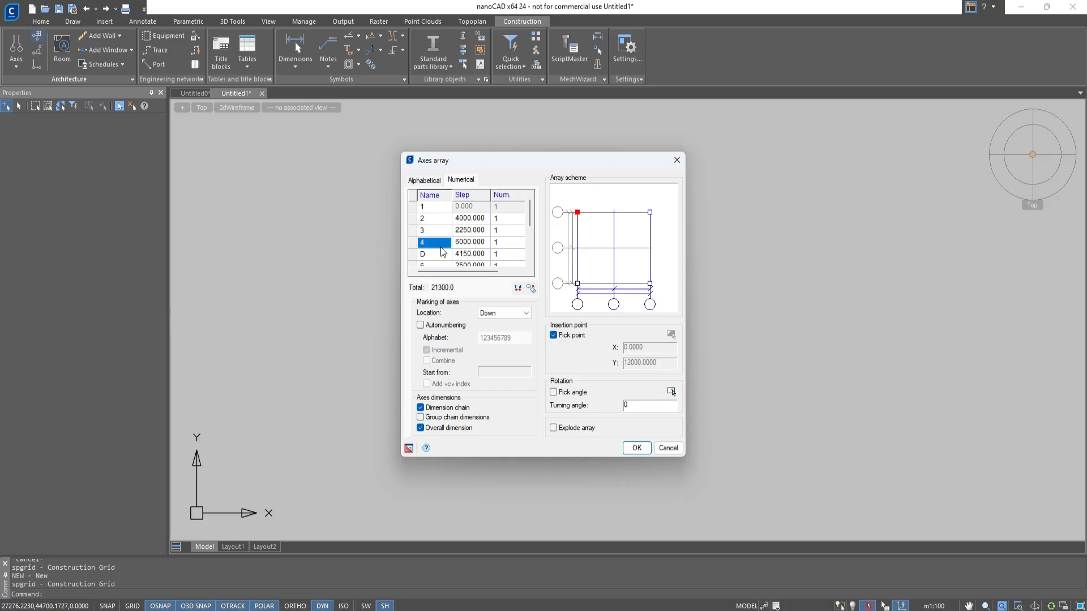
{"action": "left_click", "coordinate": [420, 324]}
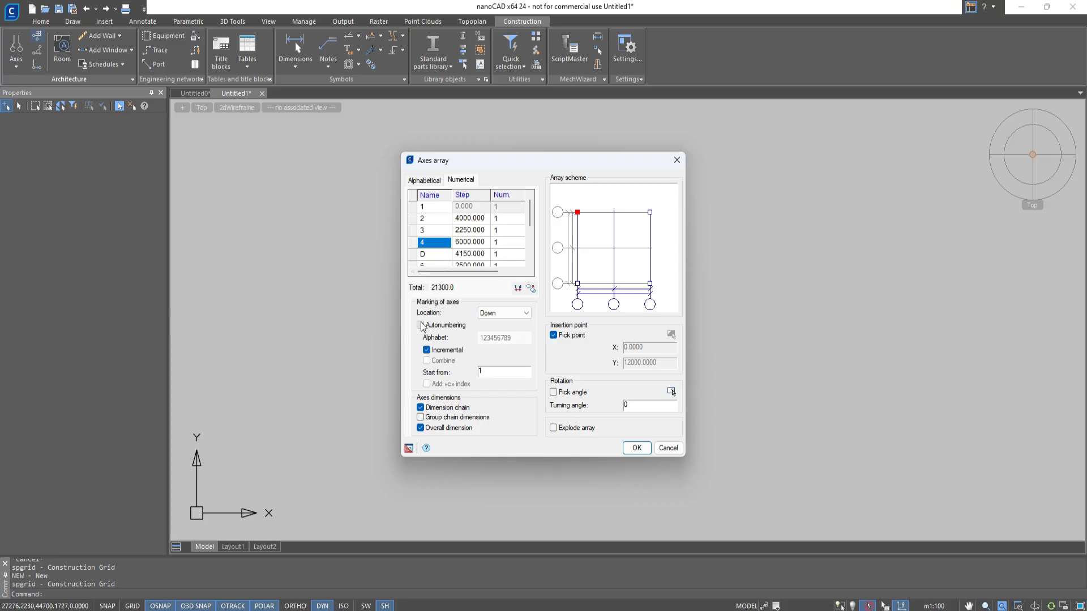
Try toggling Incremental, starting the numbering from 11 and adding the «c» index, and restore incremental numbering from 1.
{"action": "left_click", "coordinate": [426, 350]}
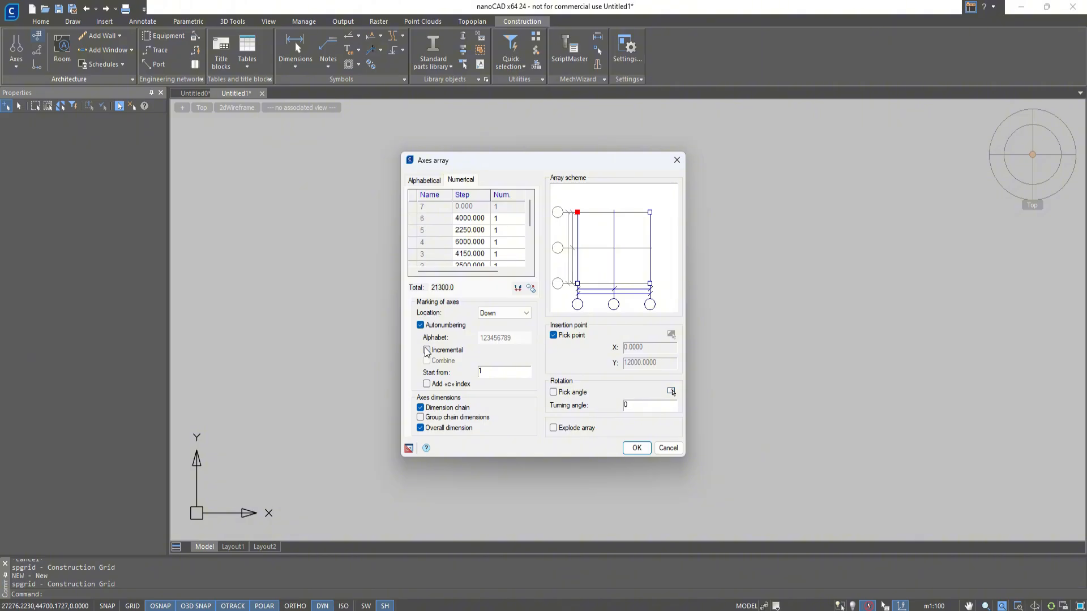
{"action": "left_click", "coordinate": [427, 350]}
{"action": "type", "text": "1"}
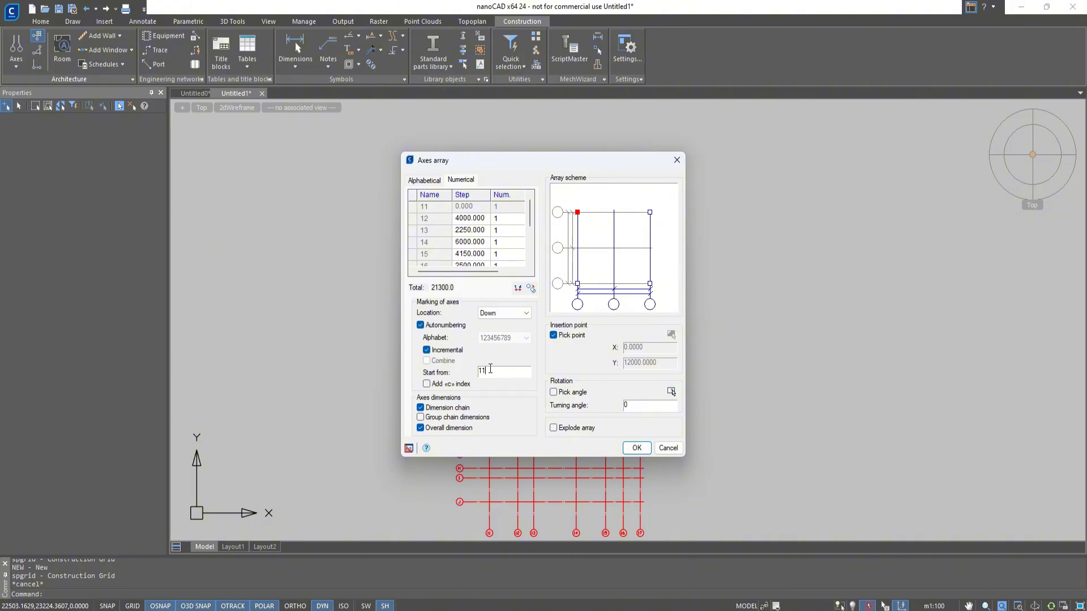
{"action": "key", "text": "BackSpace"}
{"action": "left_click", "coordinate": [475, 381]}
{"action": "left_click", "coordinate": [471, 381]}
Accept the axes array settings and place the grid in the drawing, above and to the right of the UCS icon.
{"action": "left_click", "coordinate": [636, 447]}
{"action": "left_click", "coordinate": [356, 227]}
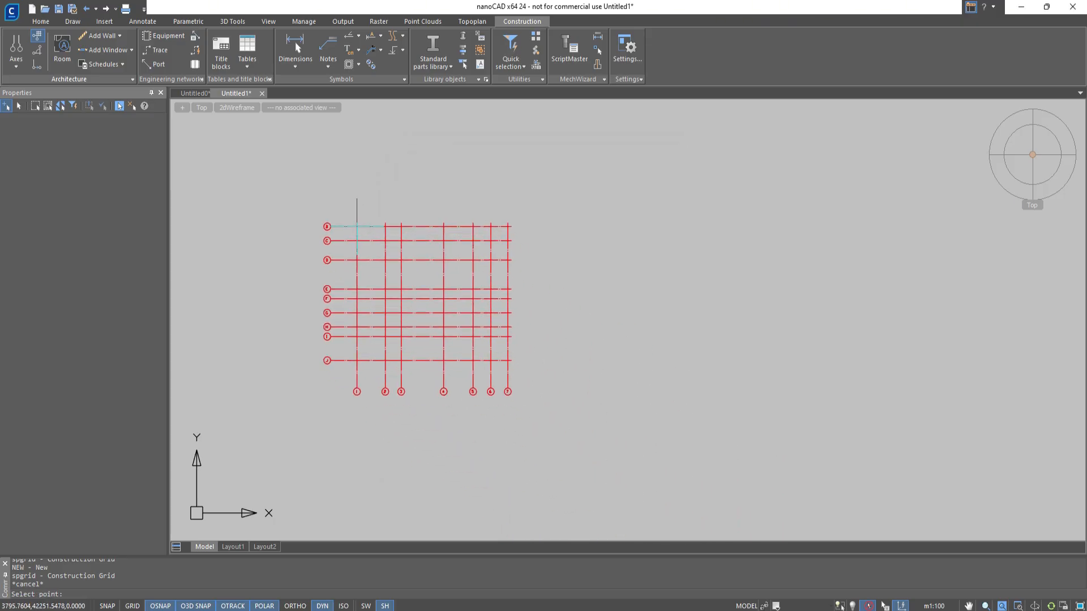
Start inserting a Brick 380 wall from the library's Architecture brick walls and open its properties.
{"action": "scroll", "coordinate": [356, 226], "scroll_direction": "up", "scroll_amount": 4}
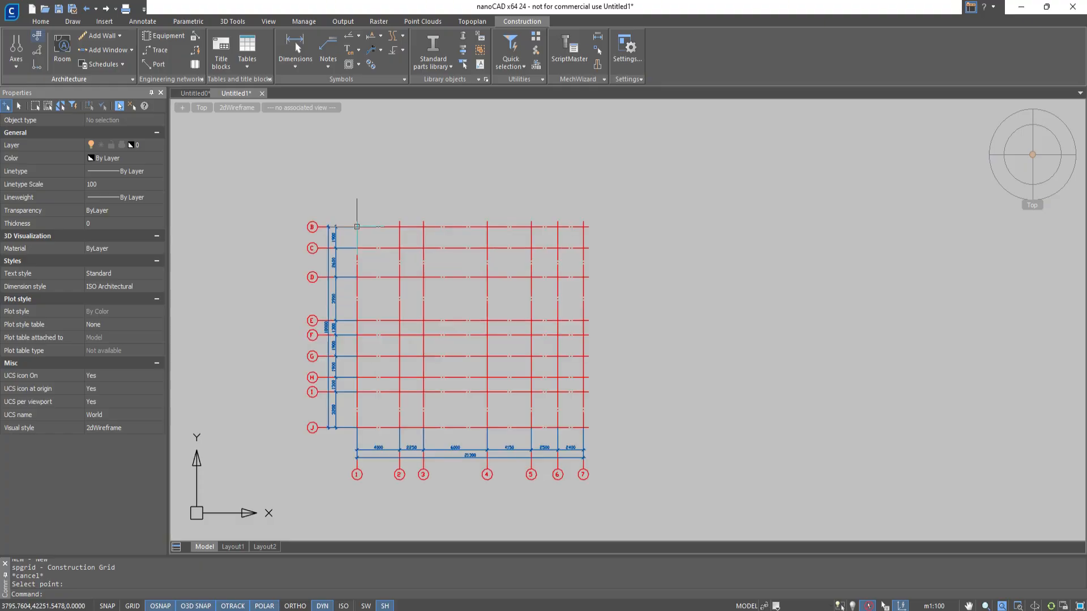
{"action": "middle_click_drag", "start_coordinate": [359, 232], "coordinate": [356, 194]}
{"action": "middle_click_drag", "start_coordinate": [356, 193], "coordinate": [352, 164]}
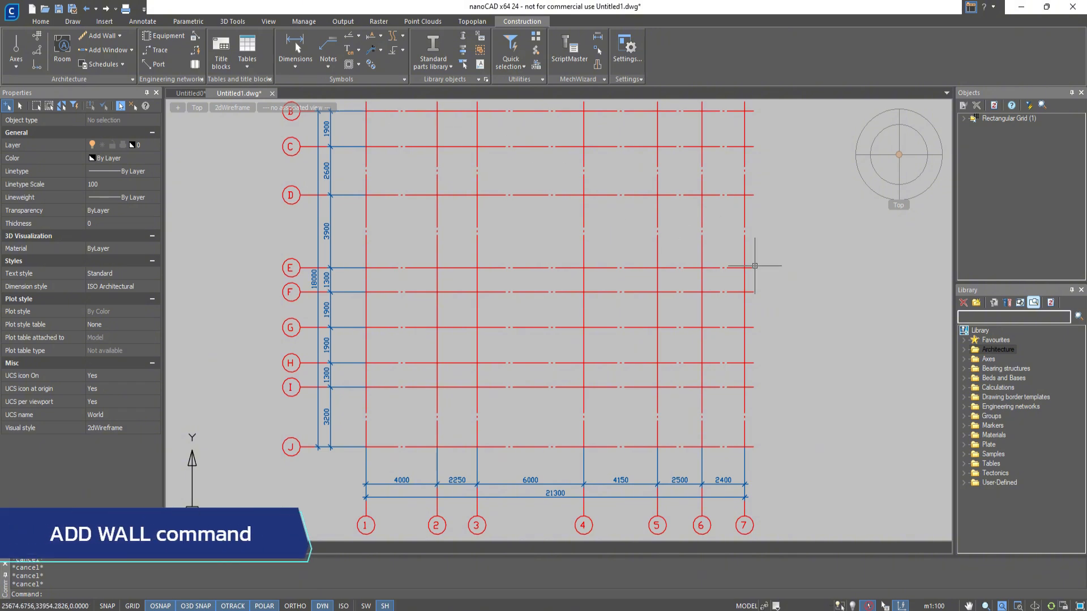
{"action": "left_click", "coordinate": [964, 349]}
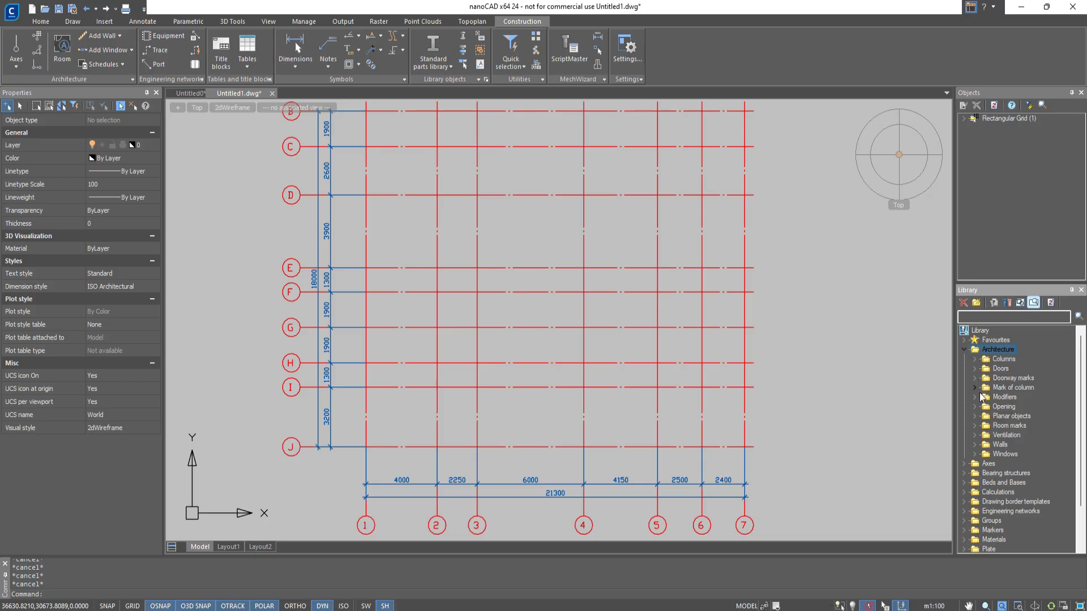
{"action": "left_click", "coordinate": [975, 445]}
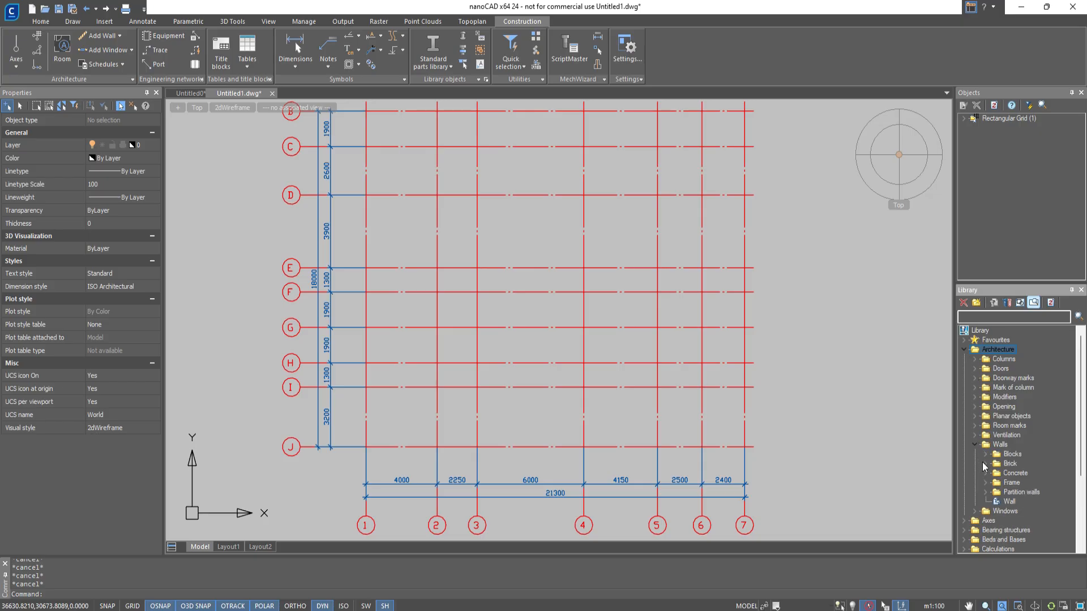
{"action": "left_click", "coordinate": [983, 463]}
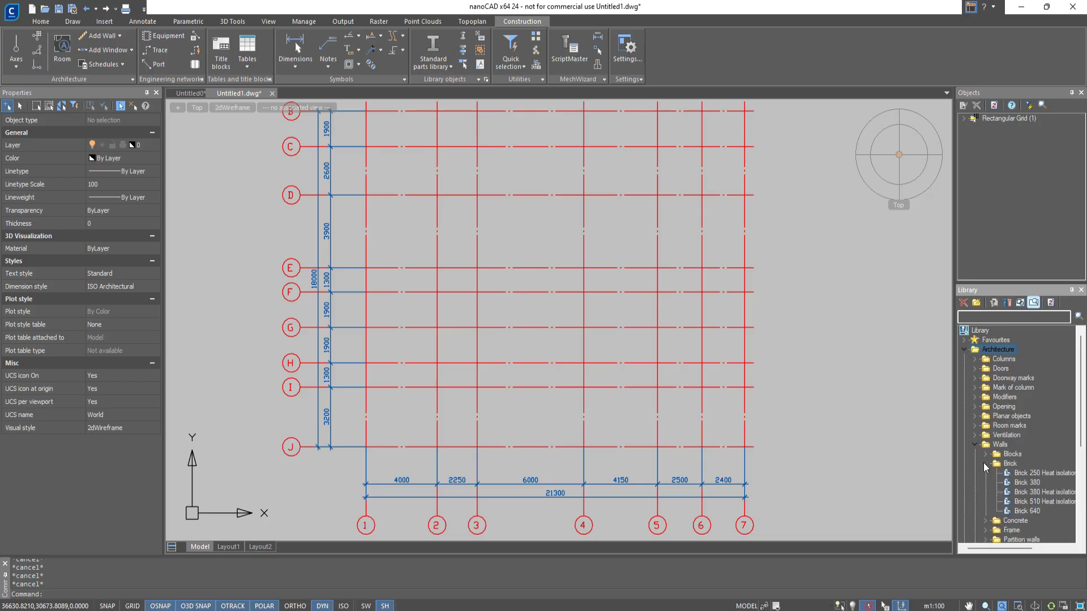
{"action": "double_click", "coordinate": [1026, 482]}
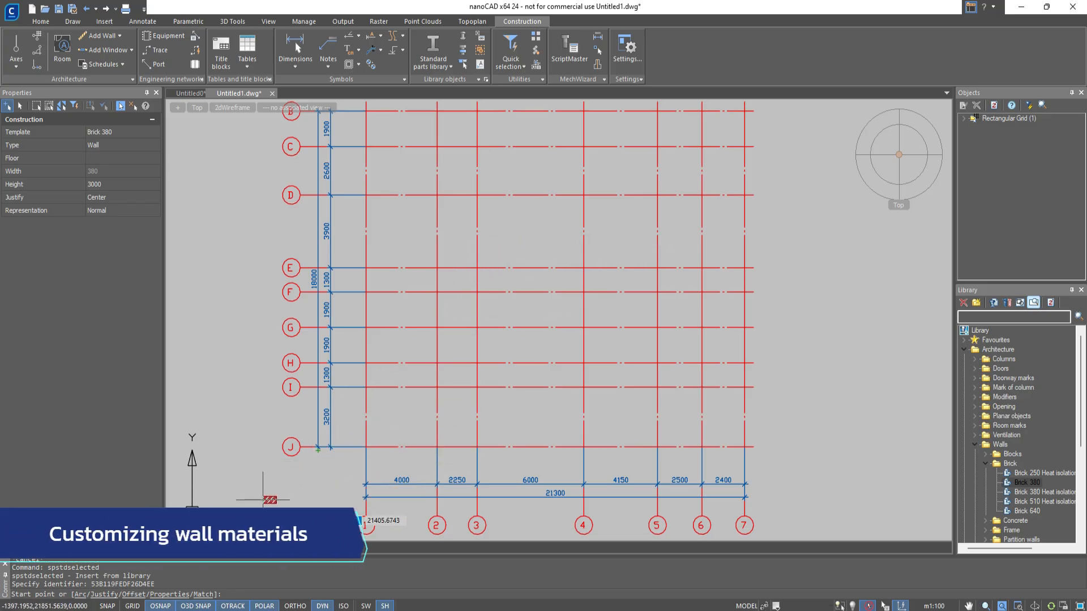
{"action": "left_click", "coordinate": [179, 594]}
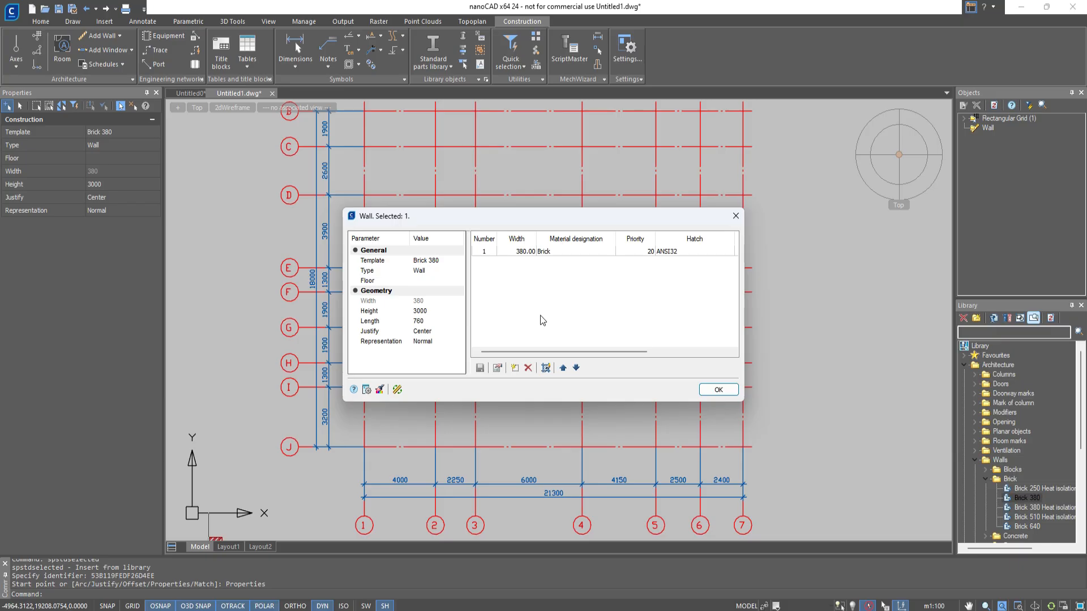
Add a second layer to the wall and make layer 1 Brick plating with a width of 35.
{"action": "left_click", "coordinate": [515, 367]}
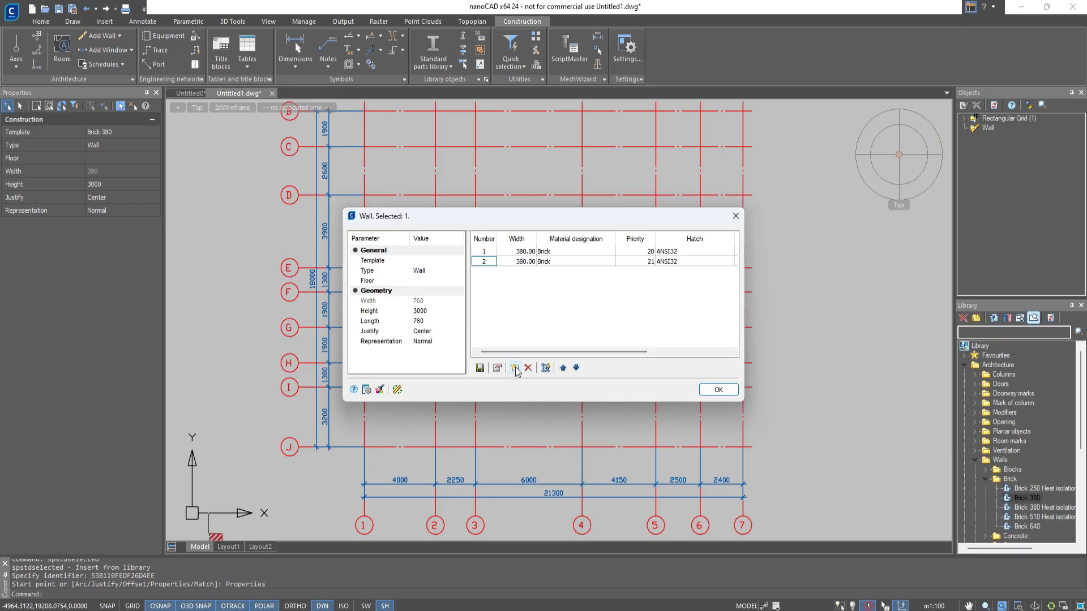
{"action": "double_click", "coordinate": [532, 251]}
{"action": "type", "text": "5"}
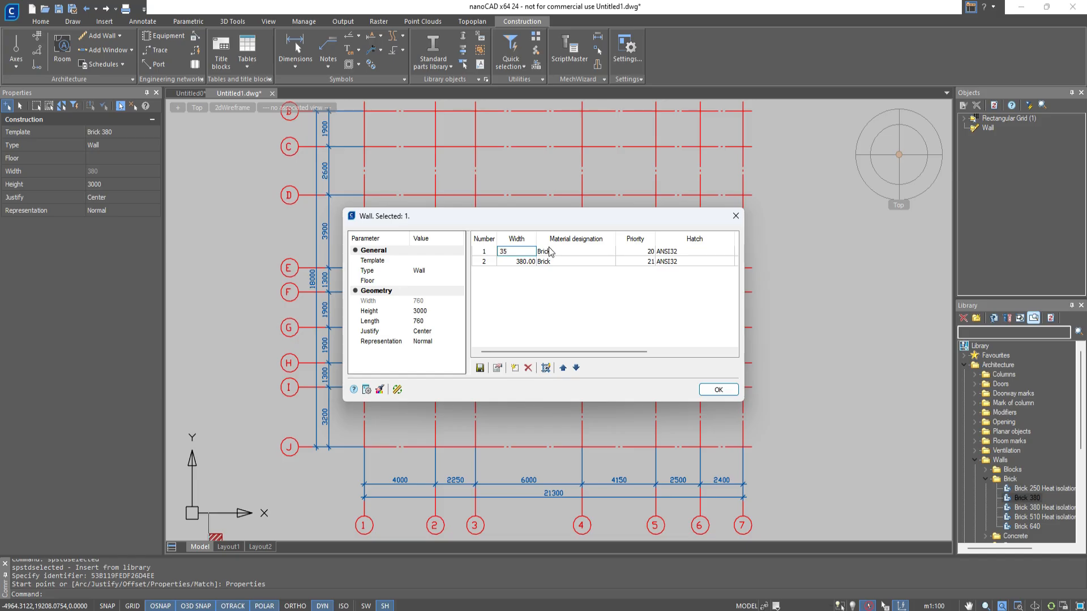
{"action": "left_click", "coordinate": [603, 253]}
{"action": "left_click", "coordinate": [608, 252]}
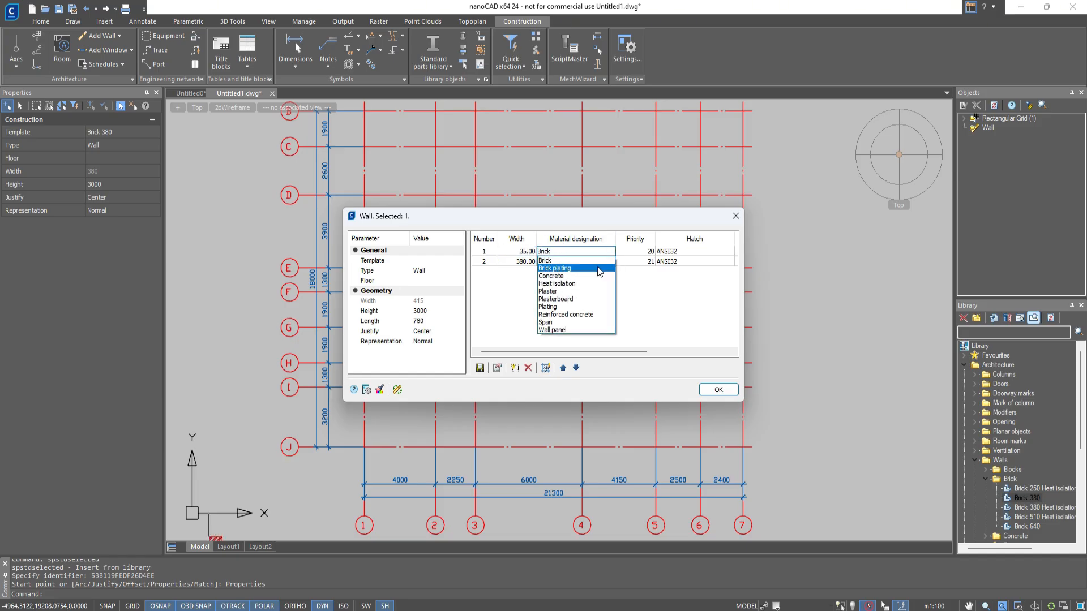
{"action": "left_click", "coordinate": [596, 267]}
Add a layer below the brick plating and set it to Heat isolation with a width of 100.
{"action": "left_click", "coordinate": [514, 369]}
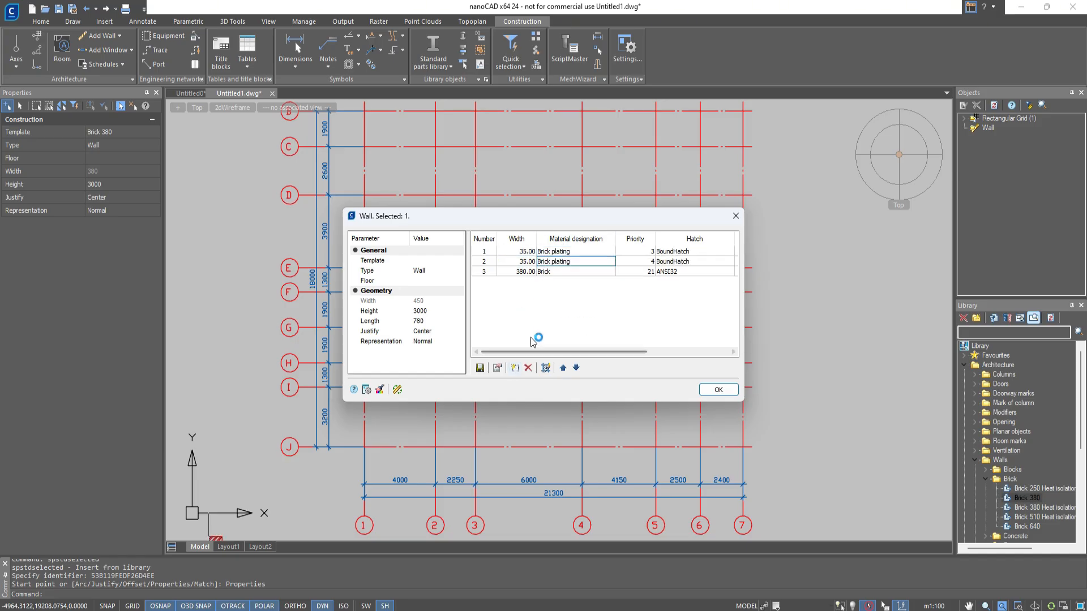
{"action": "left_click", "coordinate": [604, 262]}
{"action": "left_click", "coordinate": [610, 261]}
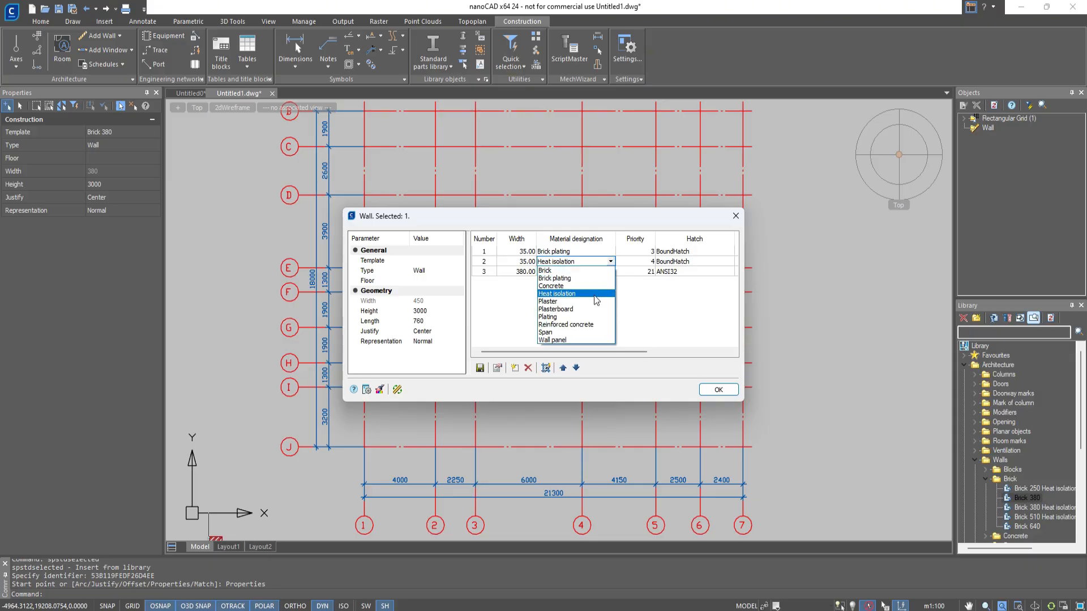
{"action": "left_click", "coordinate": [557, 294]}
{"action": "double_click", "coordinate": [516, 261]}
{"action": "type", "text": "100"}
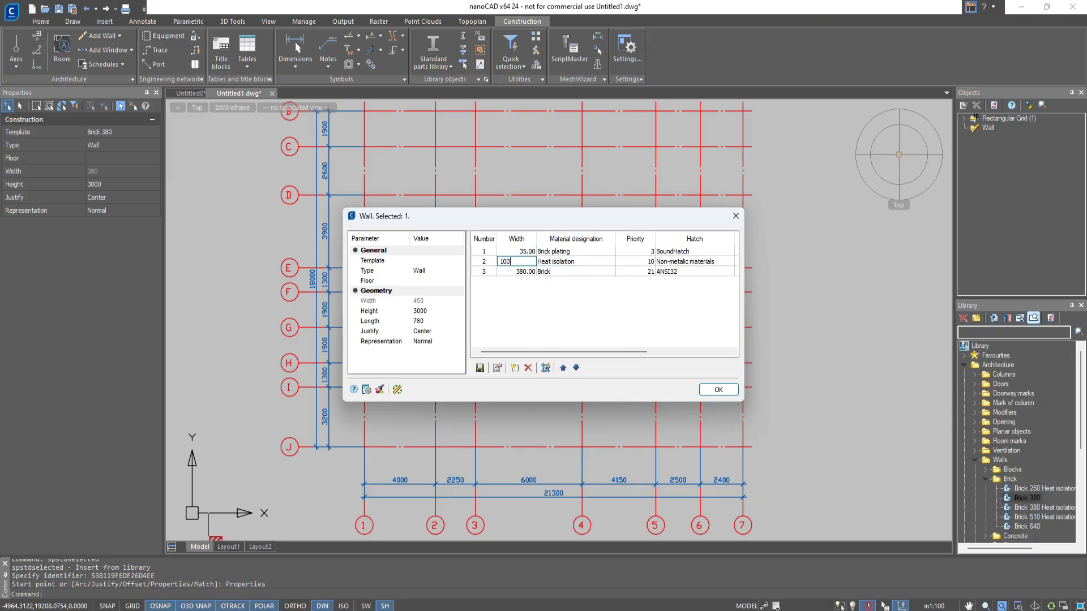
{"action": "left_click", "coordinate": [492, 275]}
Add a fourth wall layer below the brick and set it to Plaster with a width of 35.
{"action": "left_click", "coordinate": [513, 368]}
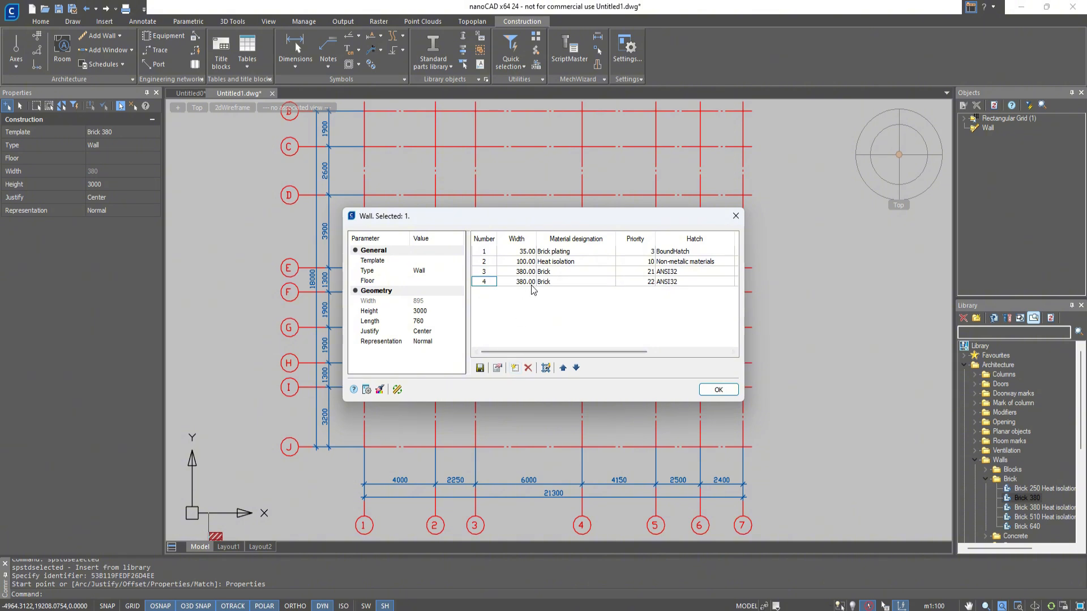
{"action": "double_click", "coordinate": [531, 283]}
{"action": "type", "text": "35"}
{"action": "left_click", "coordinate": [596, 283]}
{"action": "left_click", "coordinate": [612, 281]}
{"action": "left_click", "coordinate": [566, 322]}
Set the width of the Brick layer to 250.
{"action": "left_click", "coordinate": [508, 275]}
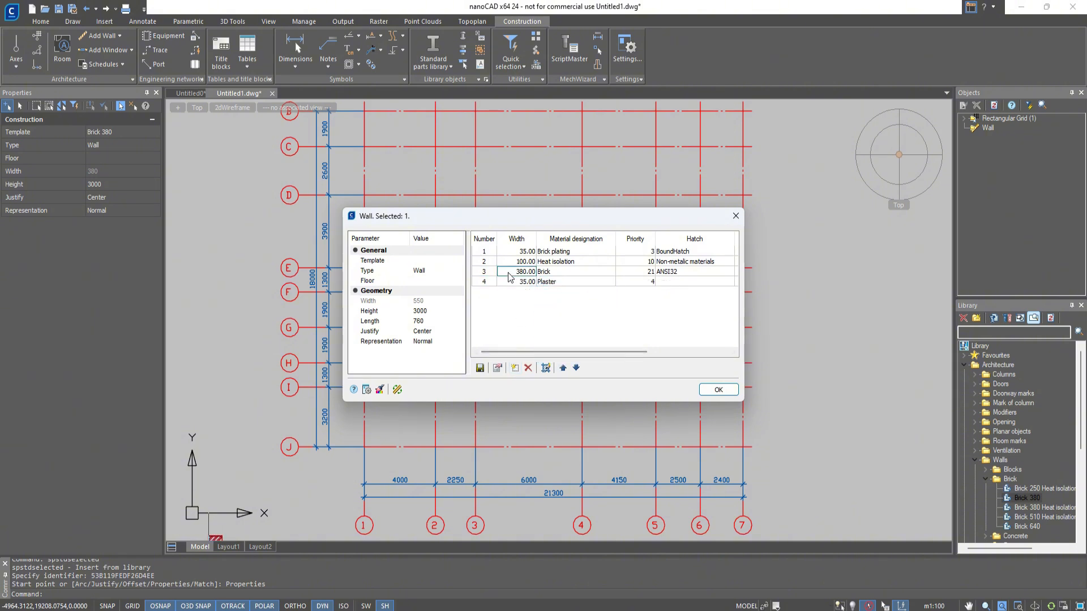
{"action": "double_click", "coordinate": [509, 275]}
{"action": "type", "text": "250"}
{"action": "left_click", "coordinate": [531, 309]}
Check the wall materials list, then save the layered wall as a template in DB\Architecture\Walls under the suggested name and accept the wall properties.
{"action": "left_click", "coordinate": [496, 368]}
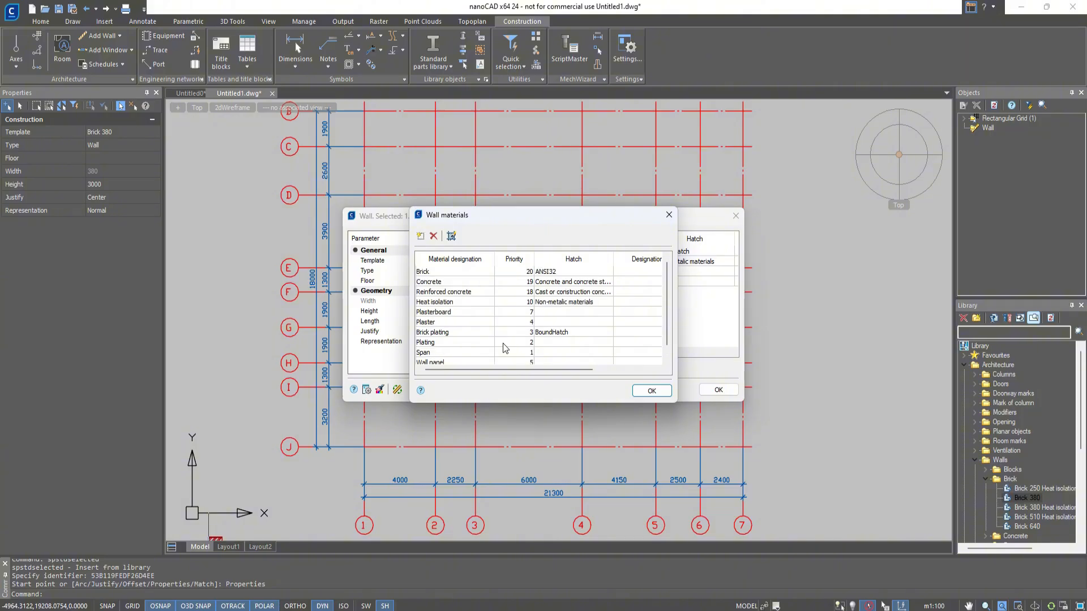
{"action": "key", "text": "Escape"}
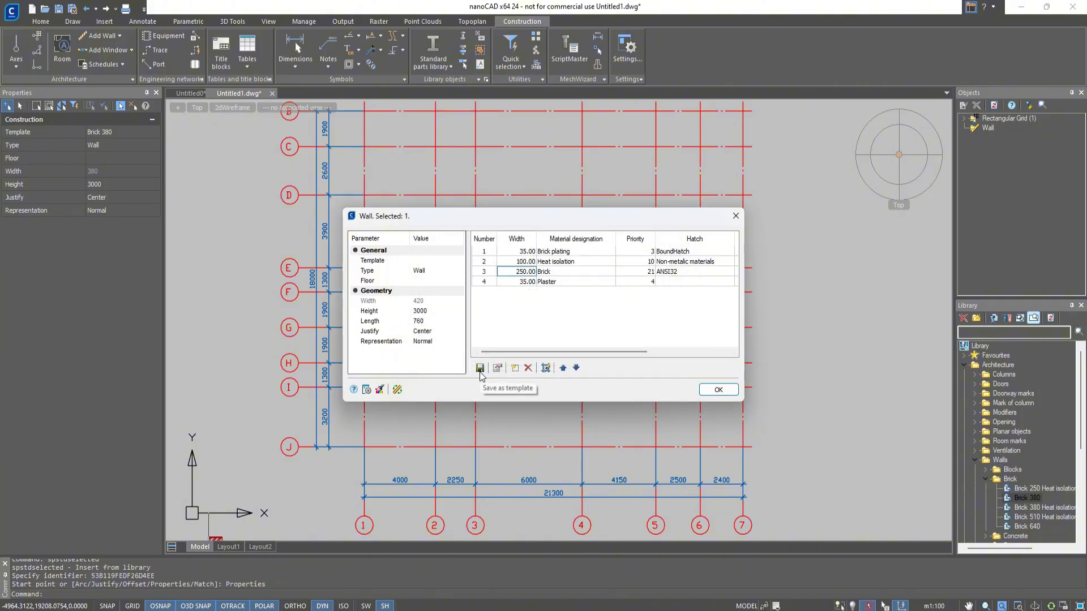
{"action": "left_click", "coordinate": [480, 369]}
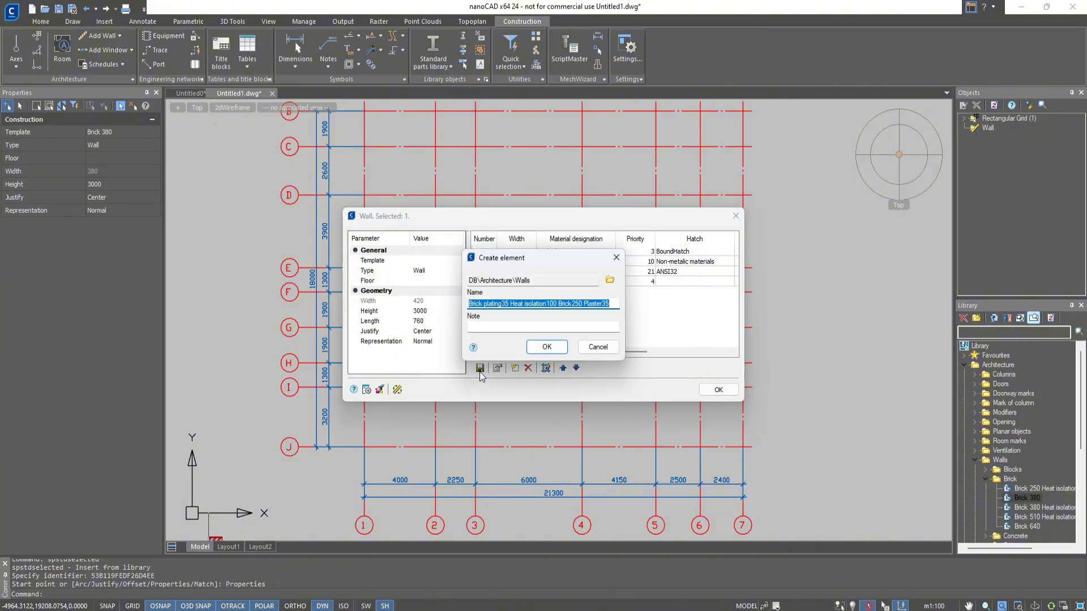
{"action": "left_click", "coordinate": [546, 348]}
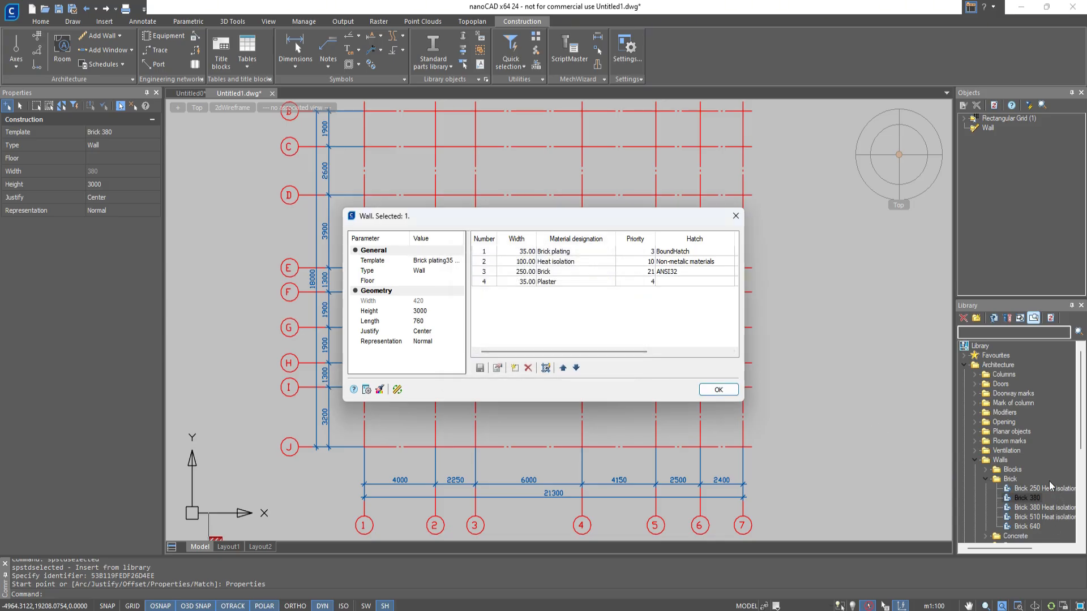
{"action": "key", "text": "Return"}
Start drawing a wall from the new Brick plating35 Heat isolation100 Brick250 Plaster35 template and turn on the Intersection object snap.
{"action": "scroll", "coordinate": [1045, 467], "scroll_direction": "down", "scroll_amount": 2}
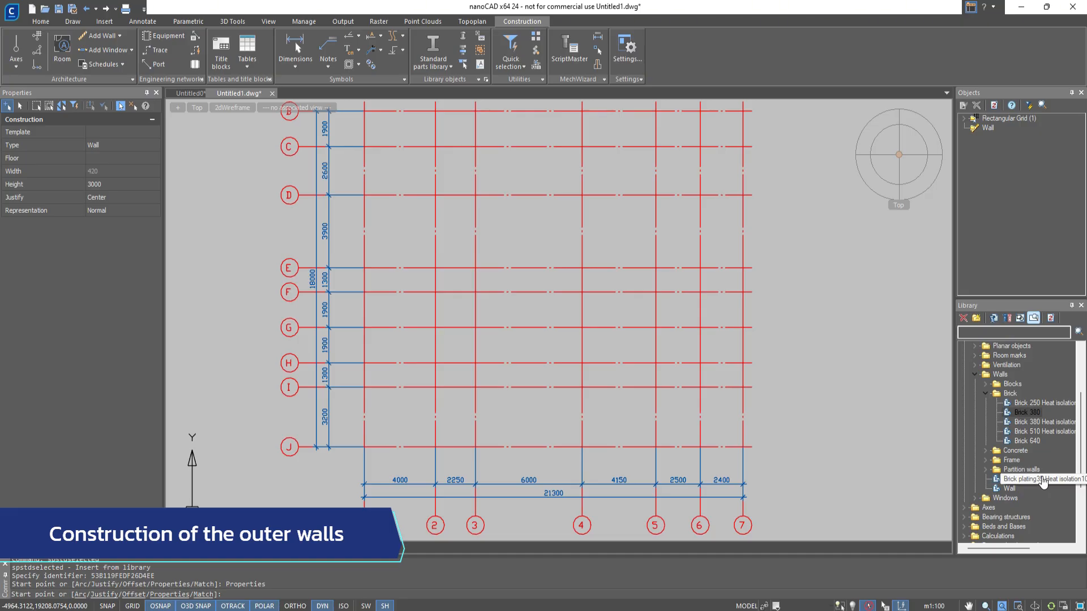
{"action": "double_click", "coordinate": [1043, 480]}
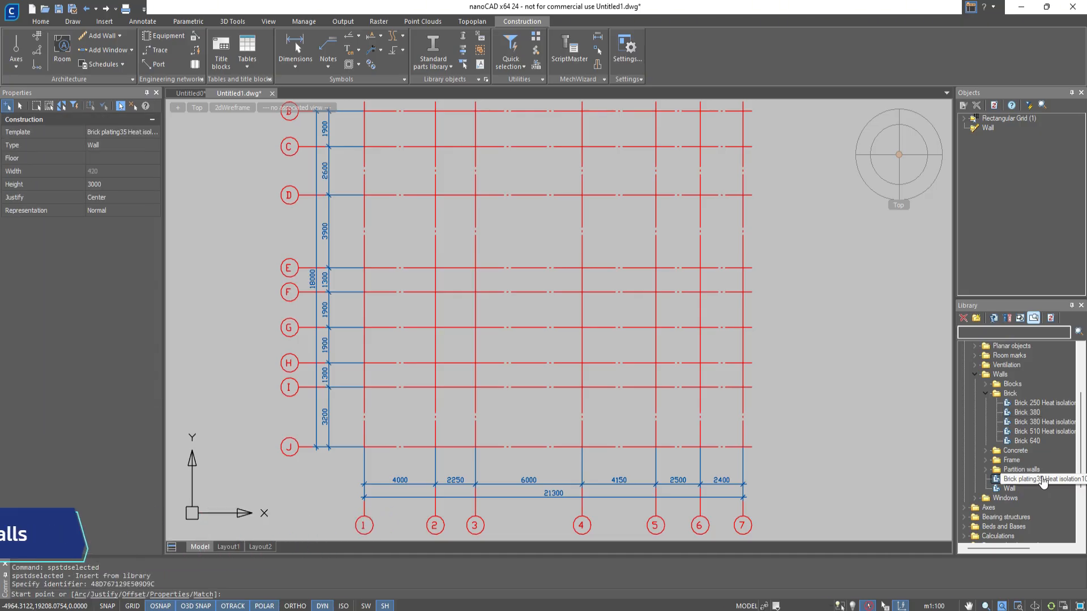
{"action": "right_click", "coordinate": [176, 606]}
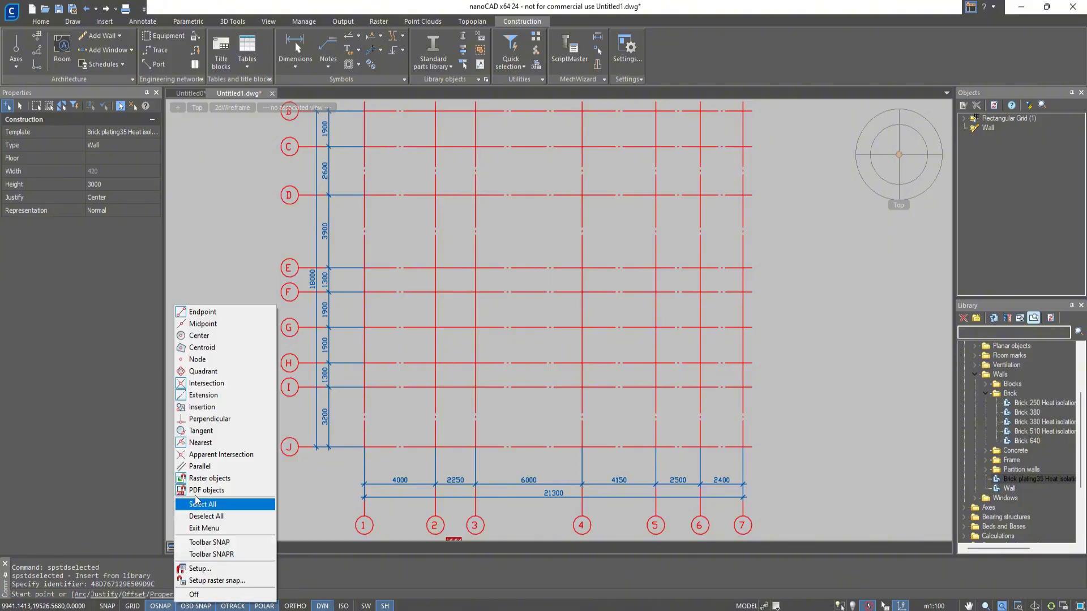
{"action": "left_click", "coordinate": [222, 384]}
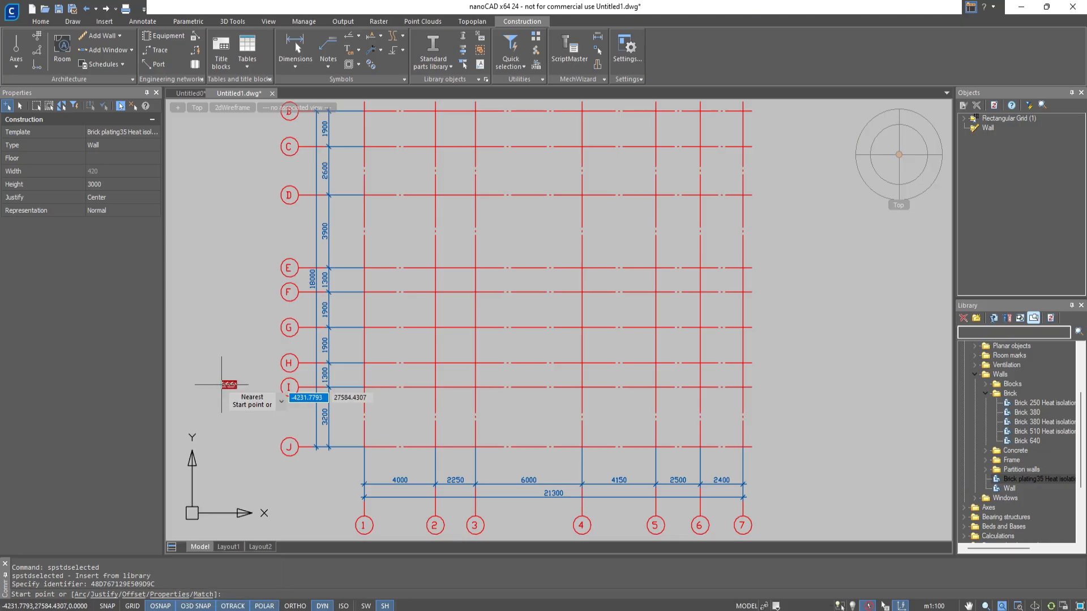
Draw the lower outer walls through axis intersections J-1, J-3, H-3, H-4, I-4, I-5, H-5 and H-7.
{"action": "left_click", "coordinate": [364, 446]}
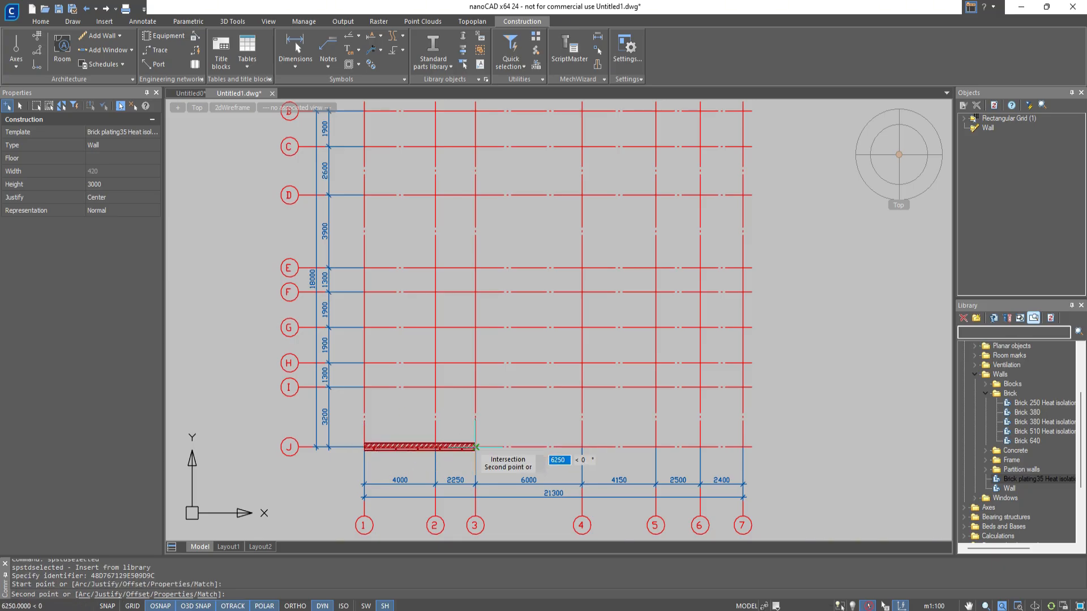
{"action": "left_click", "coordinate": [475, 446]}
{"action": "left_click", "coordinate": [476, 363]}
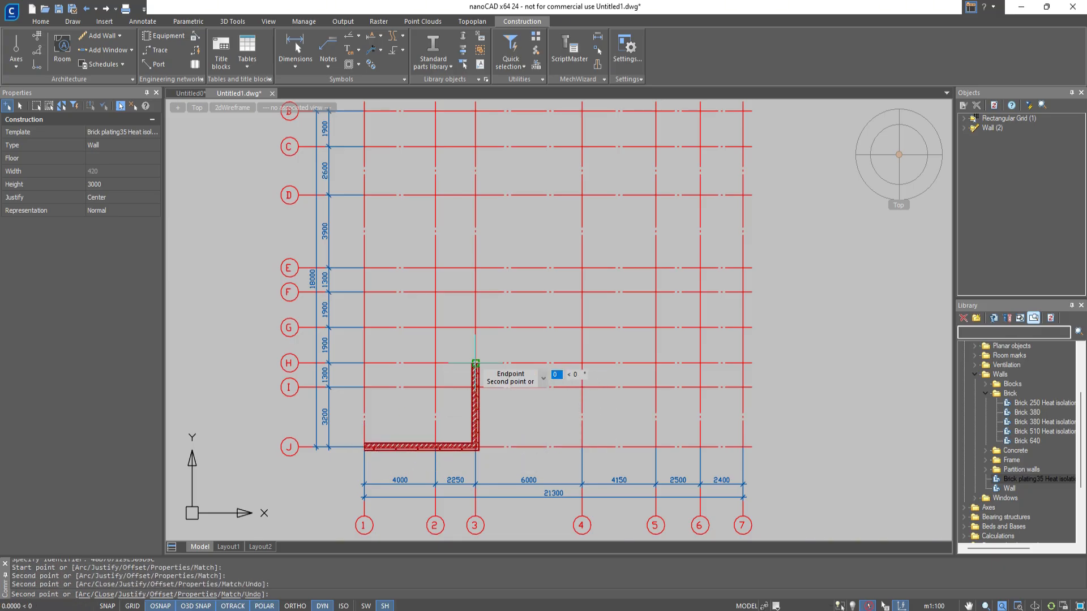
{"action": "left_click", "coordinate": [582, 362]}
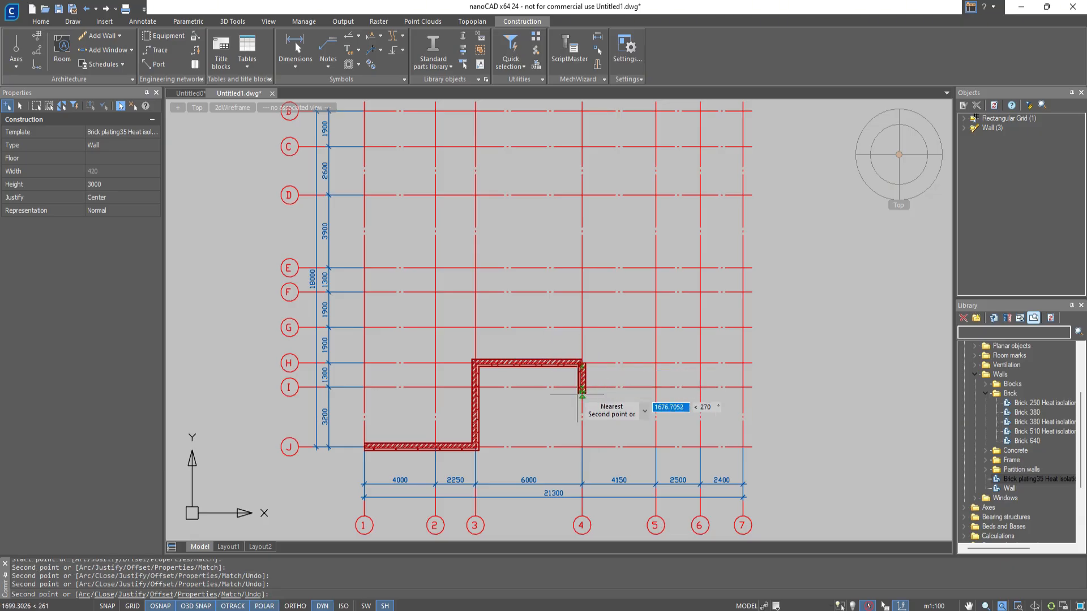
{"action": "left_click", "coordinate": [582, 387]}
{"action": "left_click", "coordinate": [655, 388]}
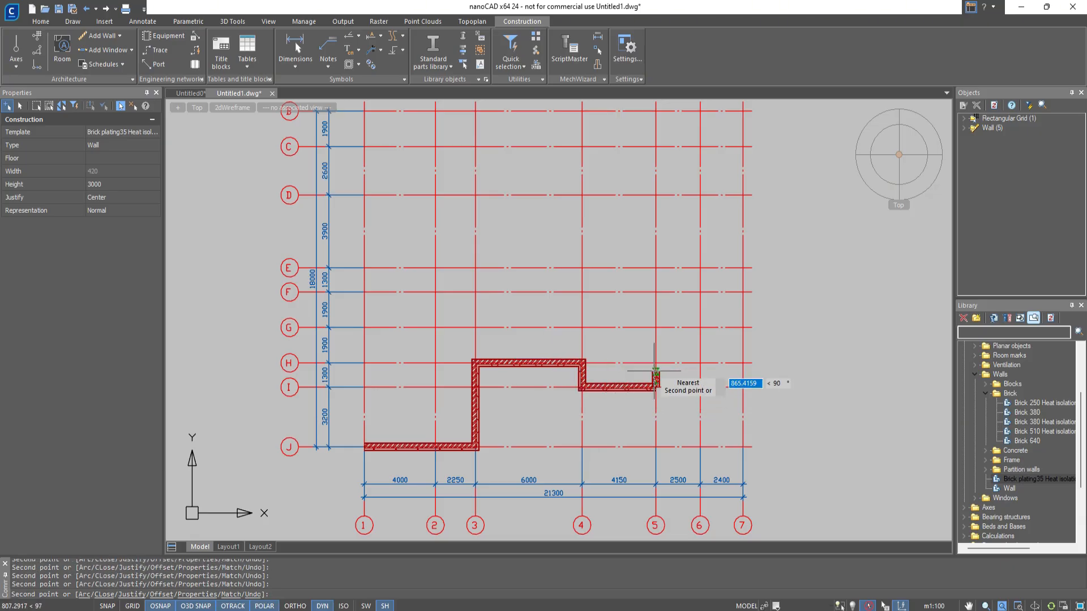
{"action": "left_click", "coordinate": [655, 363]}
{"action": "left_click", "coordinate": [742, 363]}
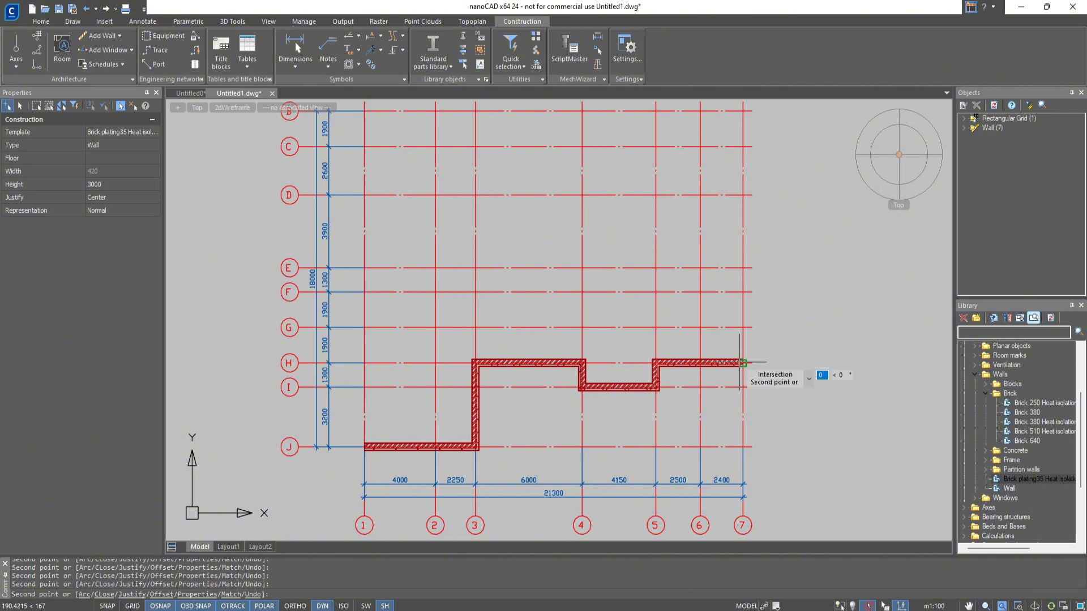
Continue the outer wall from H-7 through axis intersections C-7, C-6, B-6 and B-4.
{"action": "middle_click_drag", "start_coordinate": [742, 232], "coordinate": [742, 281]}
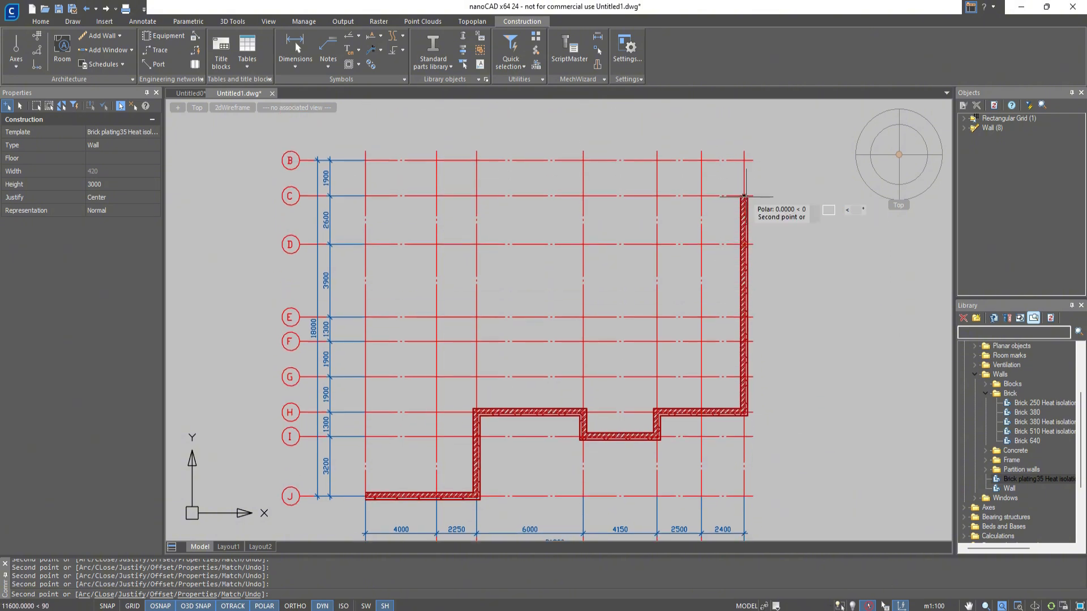
{"action": "left_click", "coordinate": [744, 196]}
{"action": "left_click", "coordinate": [701, 196]}
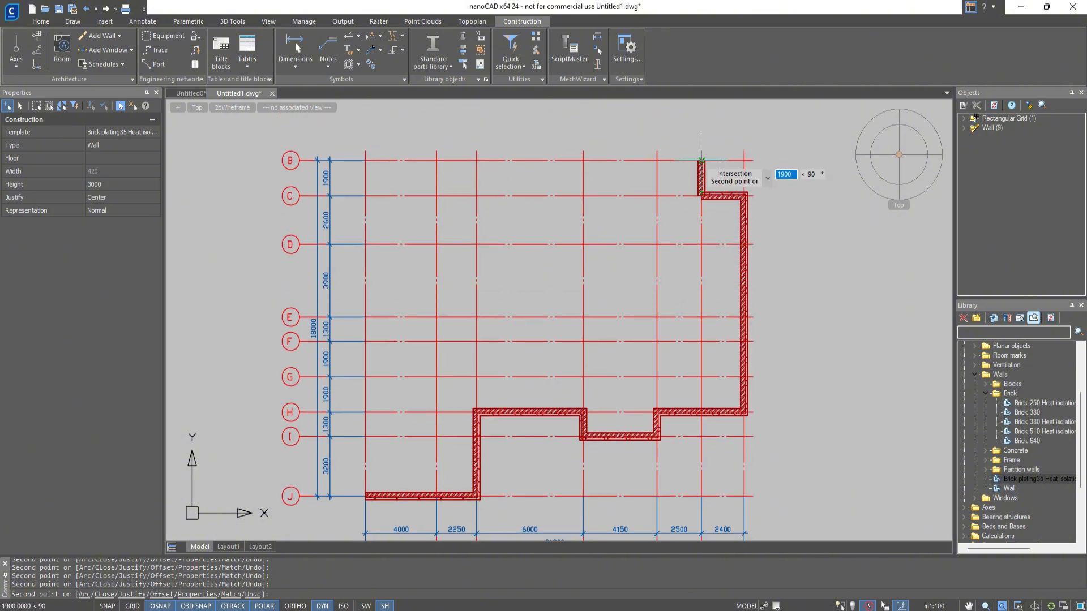
{"action": "left_click", "coordinate": [701, 160]}
{"action": "left_click", "coordinate": [583, 161]}
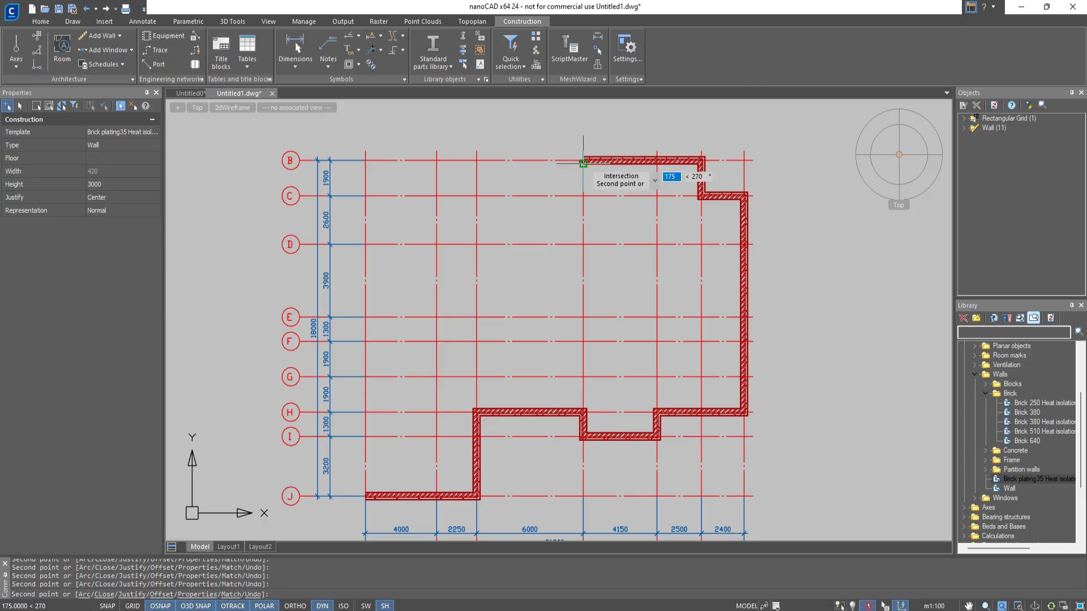
Close the outer wall contour from B-4 through axis intersections D-4, D-2, F-2 and F-1 back to J-1, and end the wall command.
{"action": "left_click", "coordinate": [583, 244]}
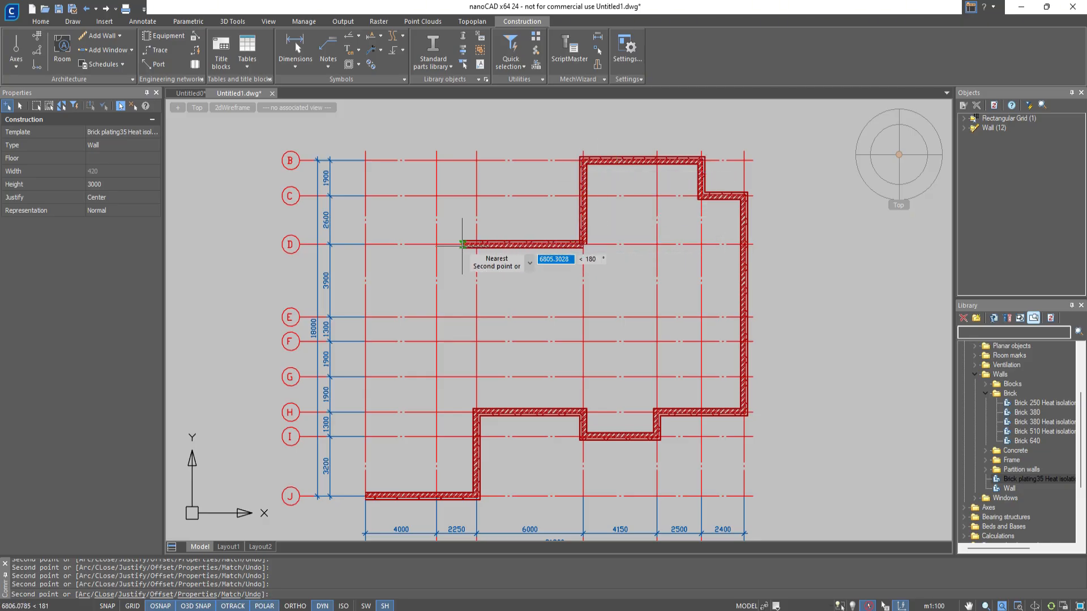
{"action": "left_click", "coordinate": [436, 245]}
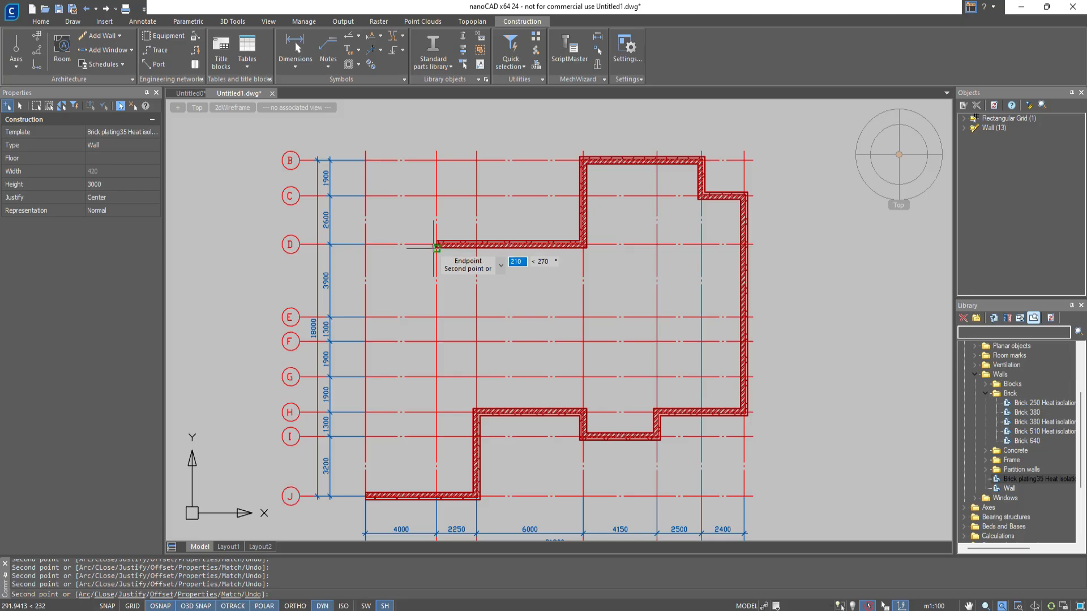
{"action": "left_click", "coordinate": [436, 341]}
{"action": "left_click", "coordinate": [365, 341]}
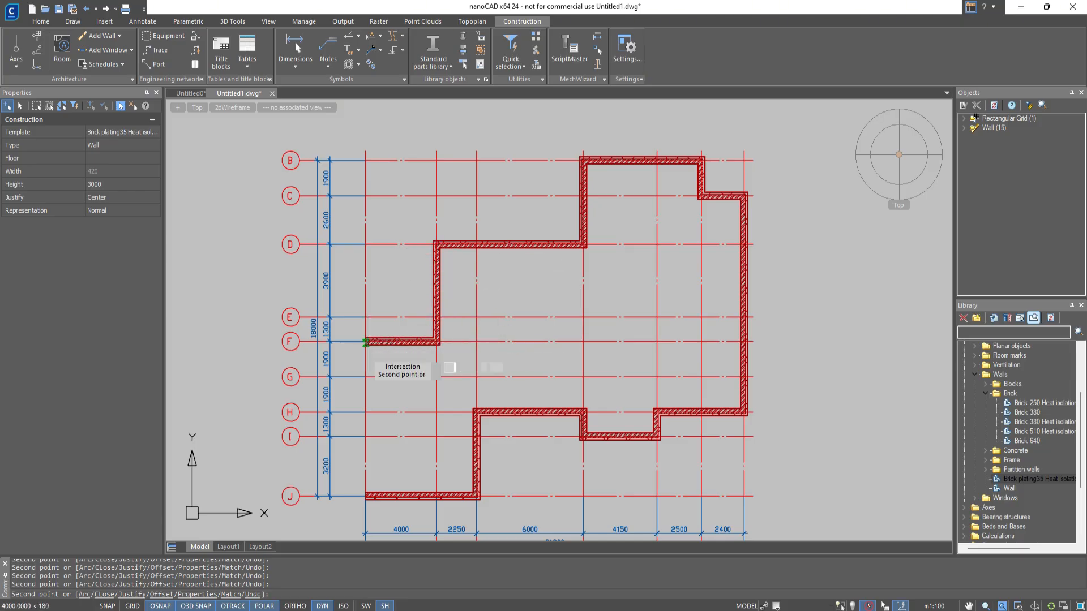
{"action": "left_click", "coordinate": [365, 496]}
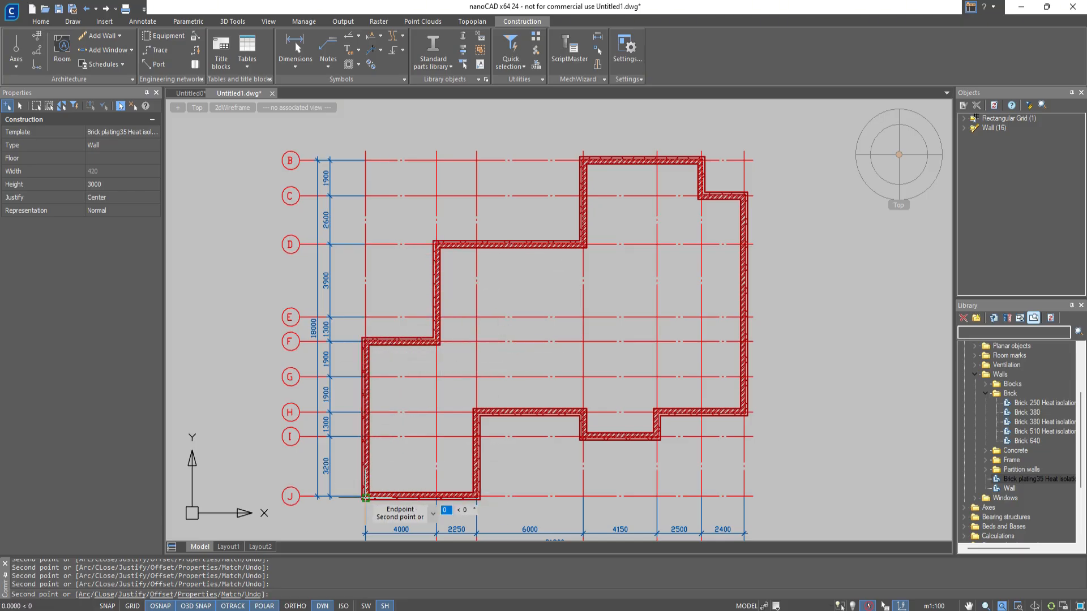
{"action": "key", "text": "Escape"}
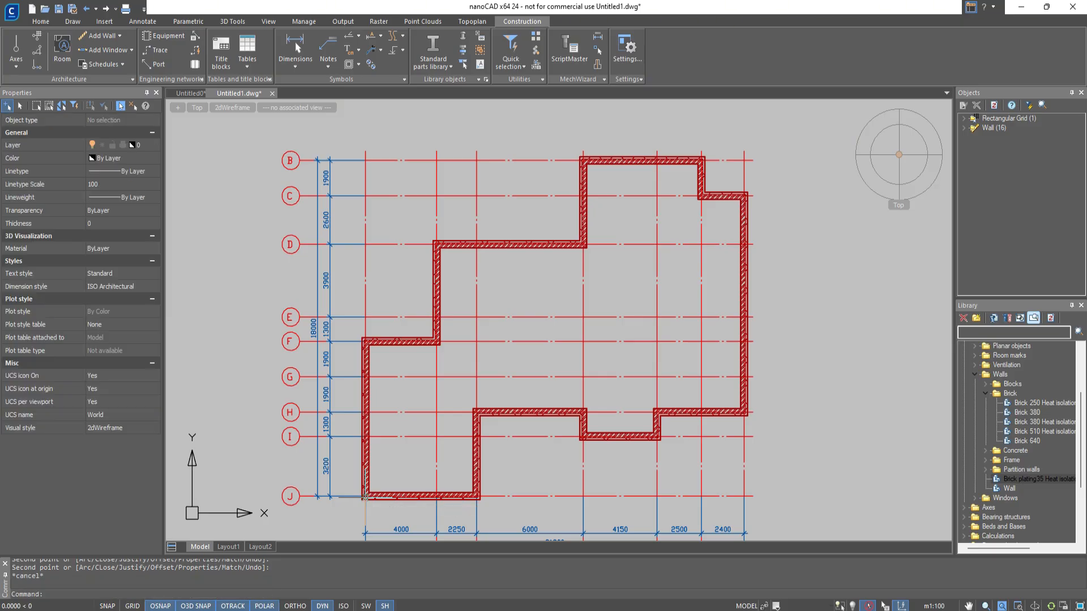
{"action": "mouse_move", "coordinate": [899, 155]}
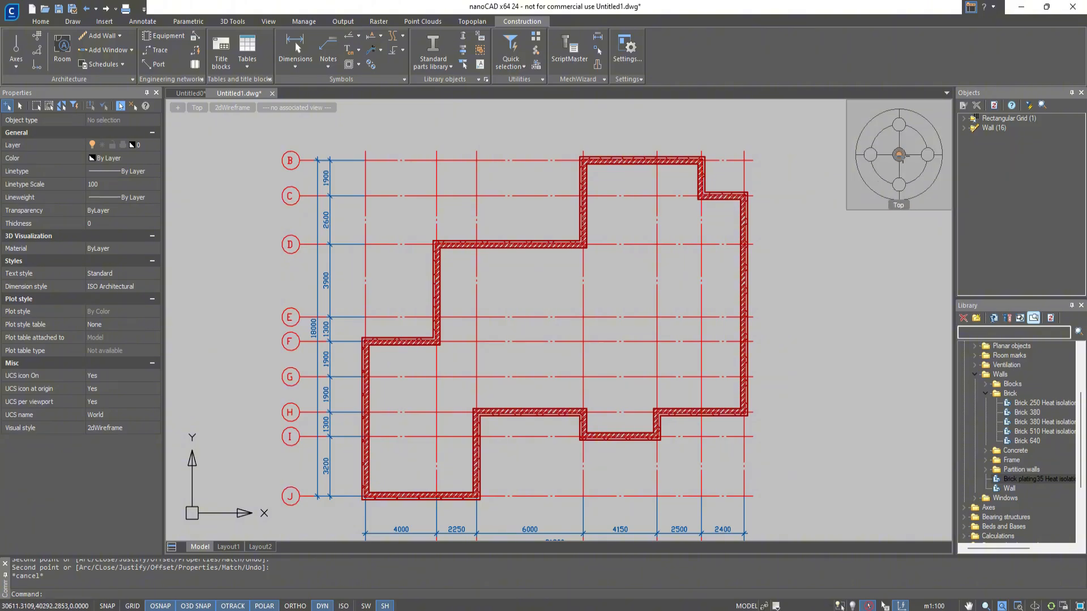
{"action": "middle_click_drag", "start_coordinate": [898, 155], "coordinate": [940, 107]}
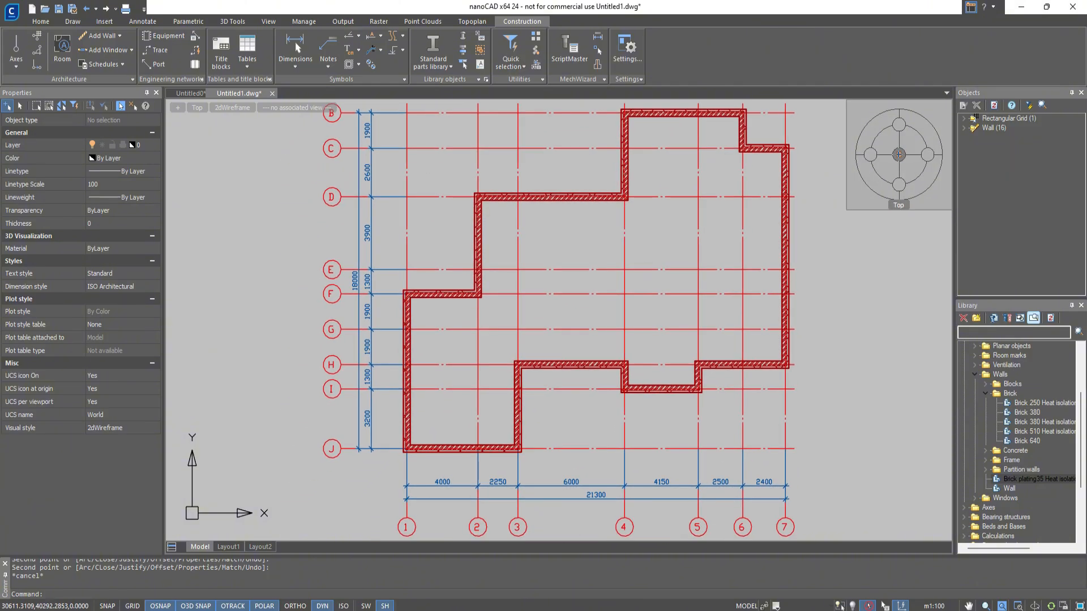